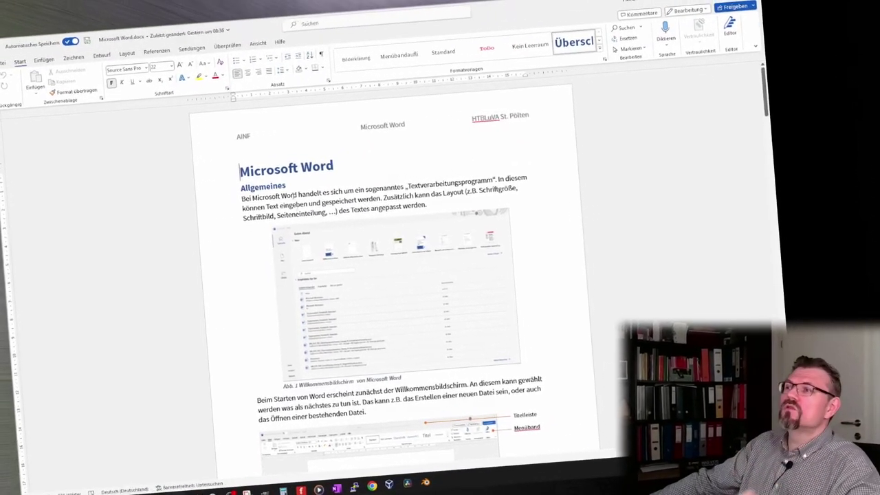
Step: Insert a page break so the existing content moves to page 2, leaving page 1 blank
{"action": "left_click", "coordinate": [56, 28]}
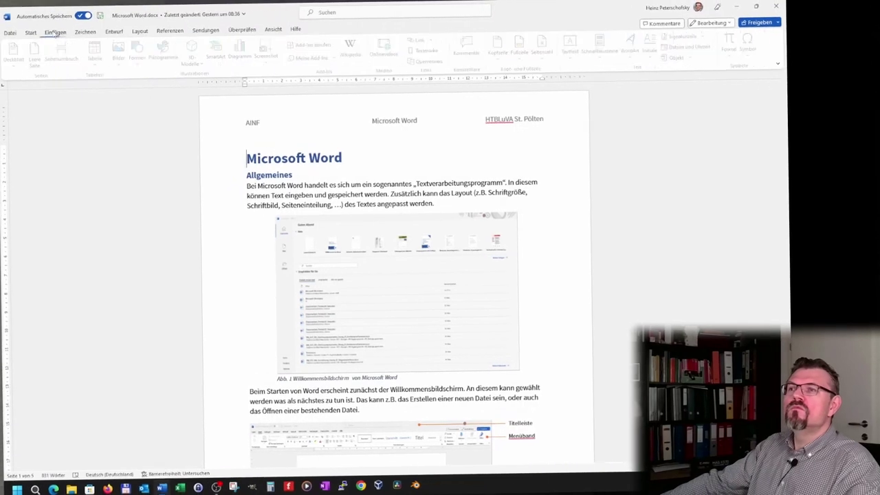
{"action": "left_click", "coordinate": [66, 48]}
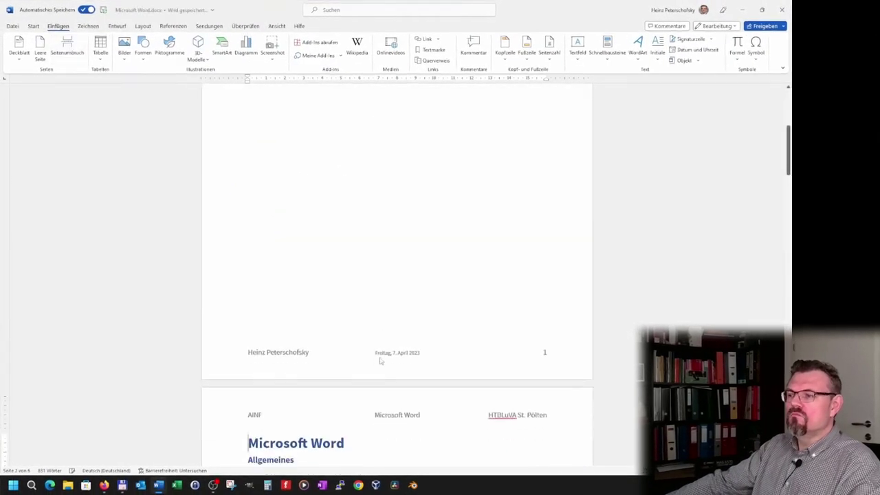
{"action": "scroll", "coordinate": [374, 358], "scroll_direction": "up", "scroll_amount": 5}
{"action": "left_click", "coordinate": [248, 140]}
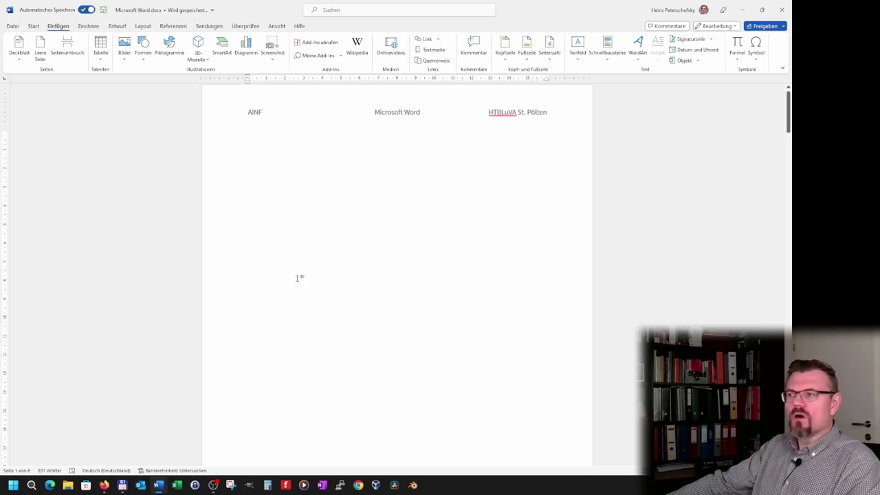
{"action": "scroll", "coordinate": [297, 278], "scroll_direction": "down", "scroll_amount": 4}
{"action": "scroll", "coordinate": [297, 282], "scroll_direction": "down", "scroll_amount": 2}
{"action": "scroll", "coordinate": [297, 283], "scroll_direction": "up", "scroll_amount": 6}
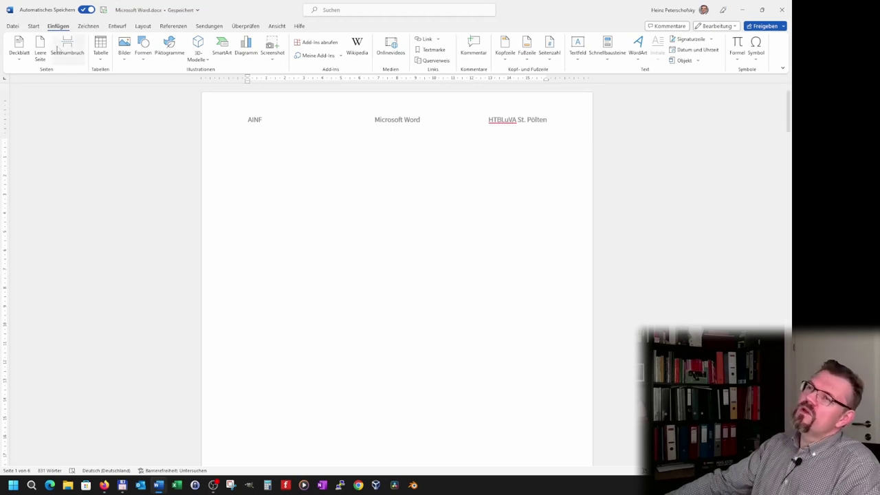
Step: Add the heading 'Inhaltsverzeichnis' on page 1 with an empty Standard paragraph below it
{"action": "left_click", "coordinate": [33, 26]}
{"action": "left_click", "coordinate": [590, 53]}
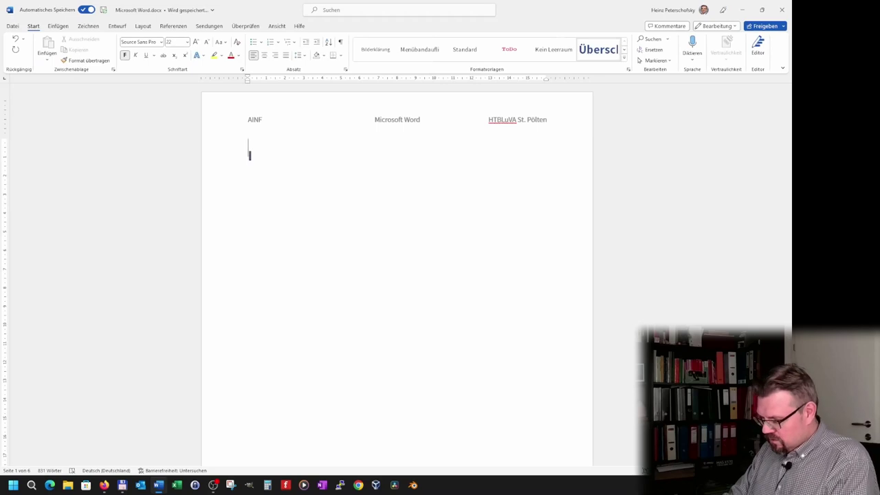
{"action": "type", "text": "Inhlatsverze"}
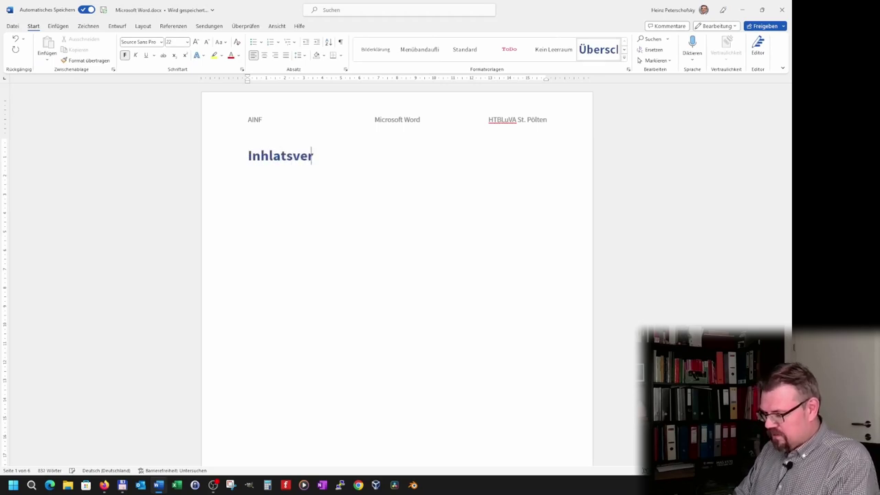
{"action": "type", "text": "ichnis"}
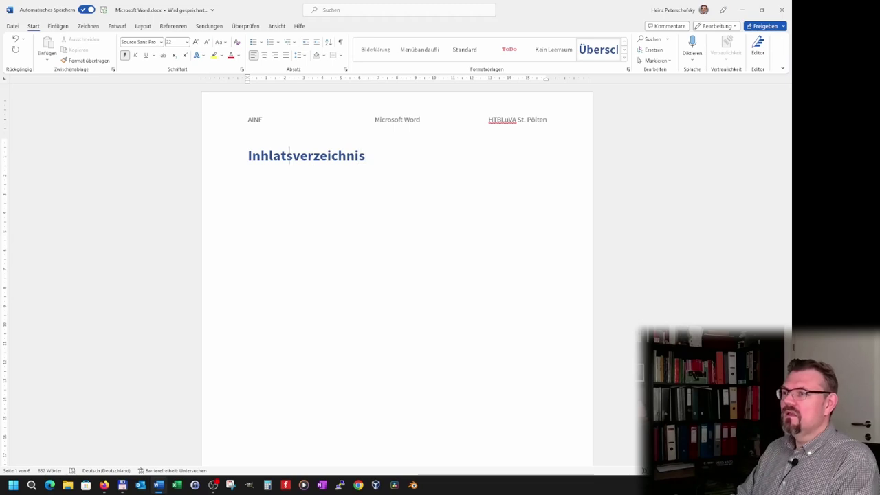
{"action": "key", "text": "BackSpace"}
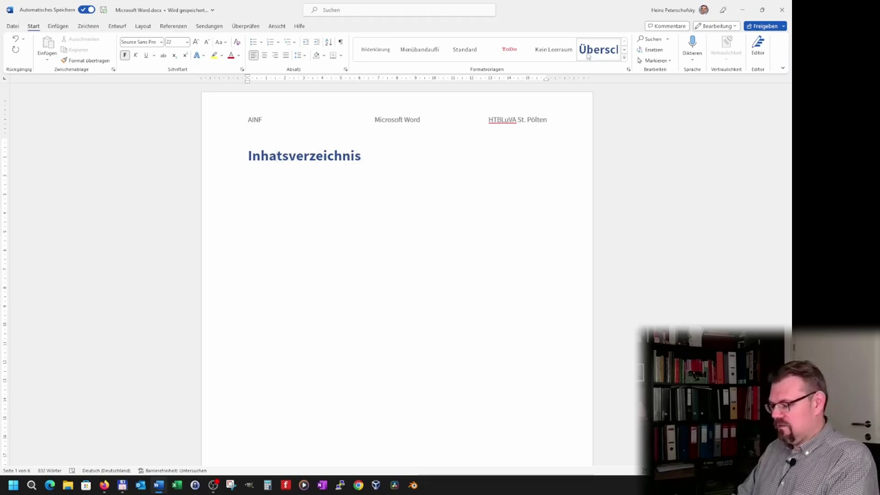
{"action": "key", "text": "Right"}
{"action": "type", "text": "l"}
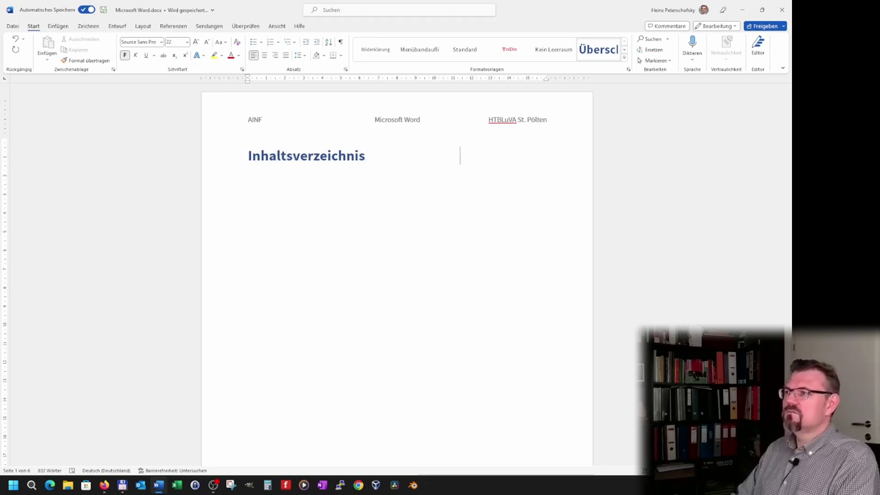
{"action": "key", "text": "Return"}
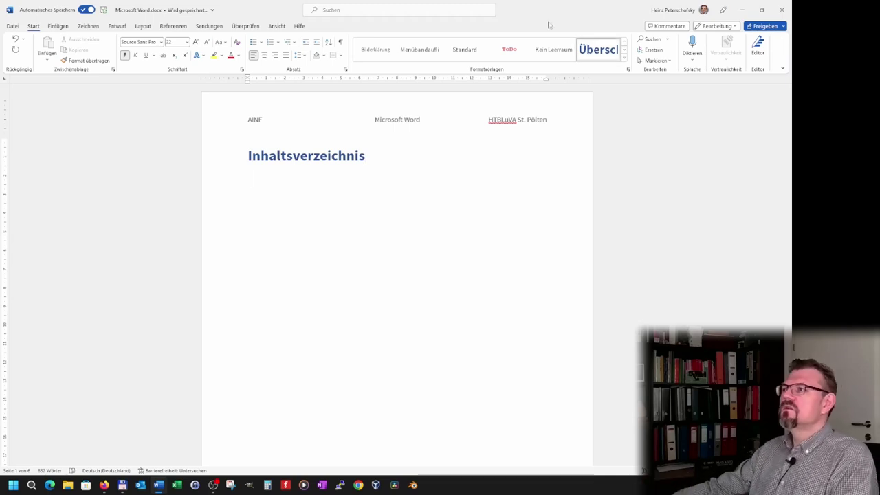
{"action": "left_click", "coordinate": [465, 51]}
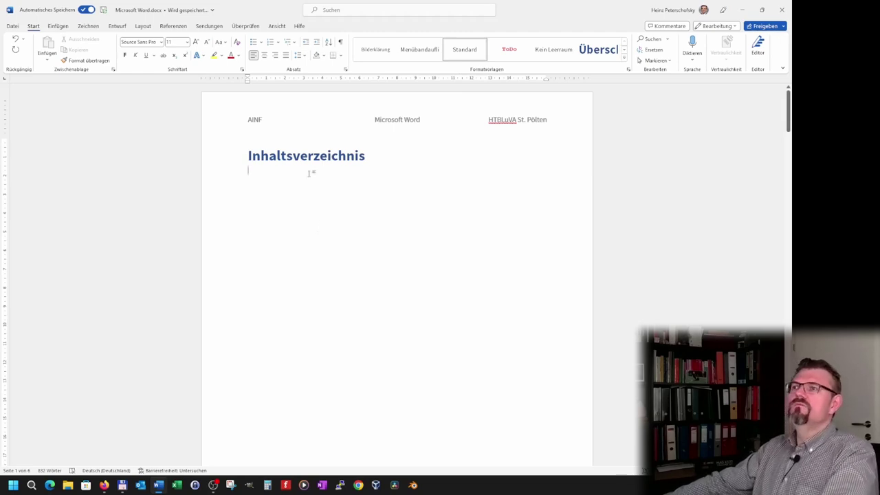
{"action": "left_click", "coordinate": [173, 28]}
{"action": "left_click", "coordinate": [26, 51]}
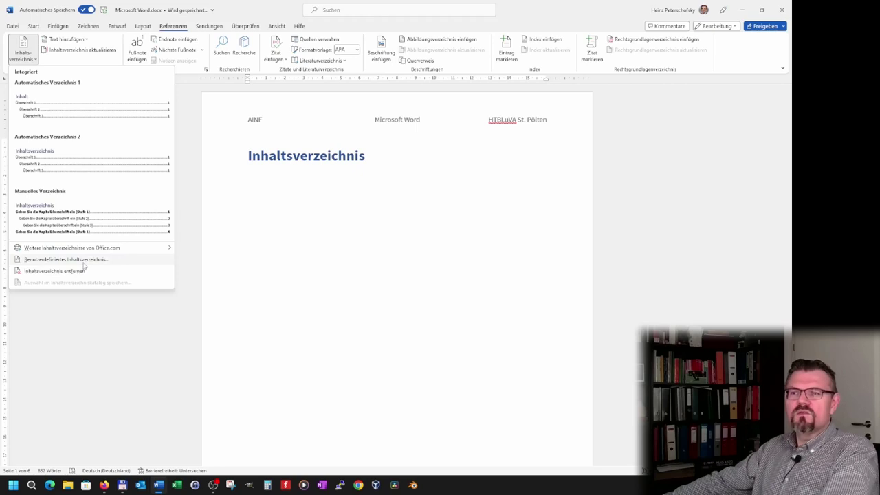
{"action": "left_click", "coordinate": [83, 262]}
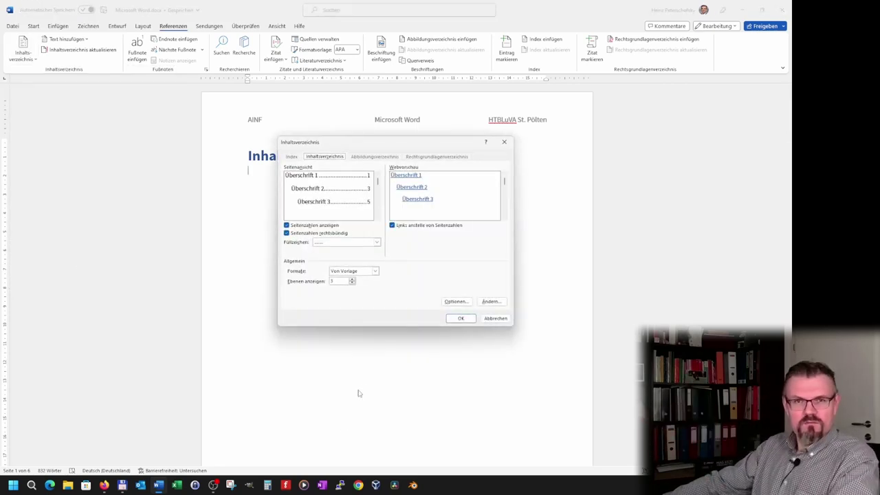
{"action": "left_click", "coordinate": [460, 318]}
{"action": "mouse_move", "coordinate": [213, 485]}
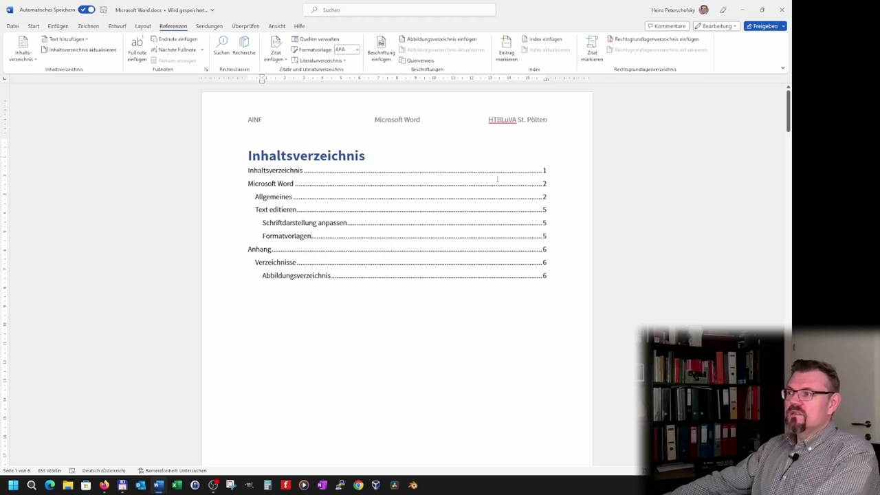
{"action": "scroll", "coordinate": [497, 252], "scroll_direction": "down", "scroll_amount": 2}
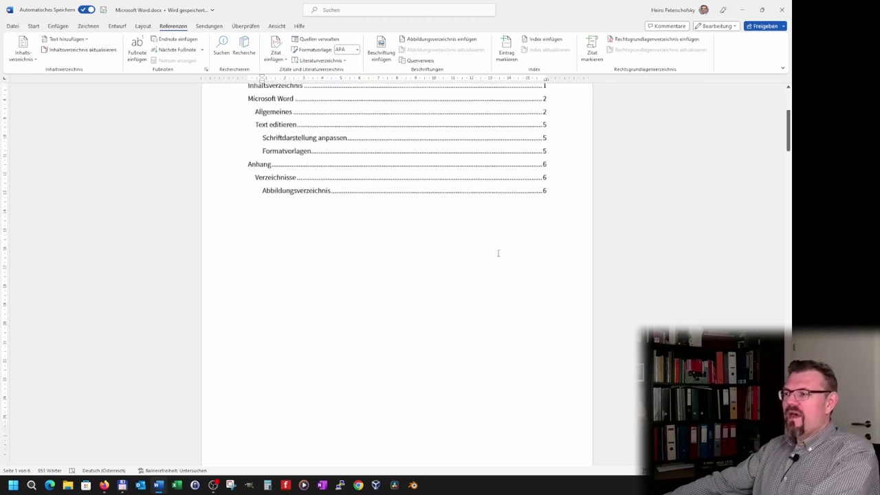
{"action": "scroll", "coordinate": [497, 310], "scroll_direction": "down", "scroll_amount": 6}
{"action": "scroll", "coordinate": [487, 313], "scroll_direction": "down", "scroll_amount": 5}
{"action": "scroll", "coordinate": [488, 313], "scroll_direction": "up", "scroll_amount": 3}
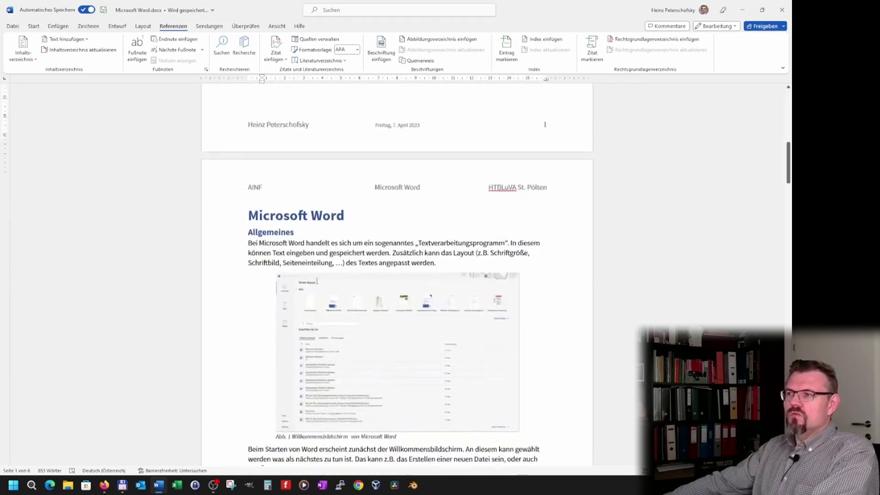
{"action": "scroll", "coordinate": [447, 296], "scroll_direction": "up", "scroll_amount": 2}
{"action": "scroll", "coordinate": [328, 261], "scroll_direction": "up", "scroll_amount": 6}
{"action": "scroll", "coordinate": [301, 207], "scroll_direction": "up", "scroll_amount": 3}
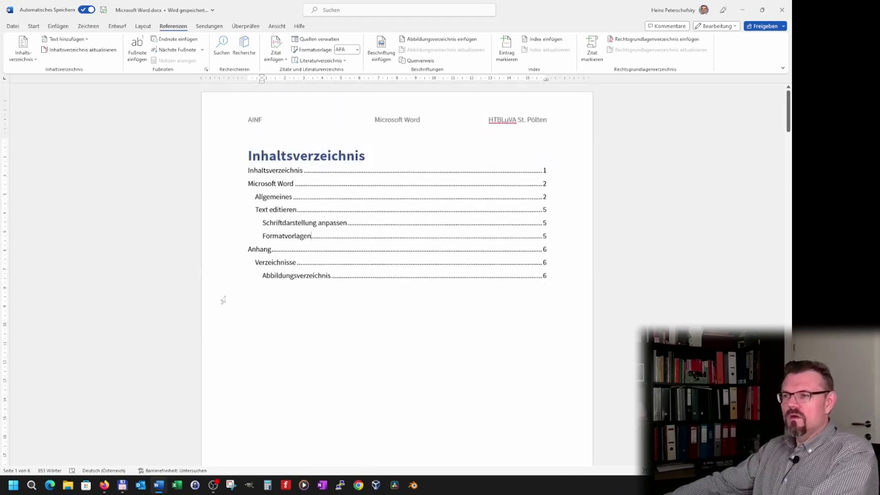
{"action": "left_click_drag", "start_coordinate": [273, 289], "coordinate": [217, 178]}
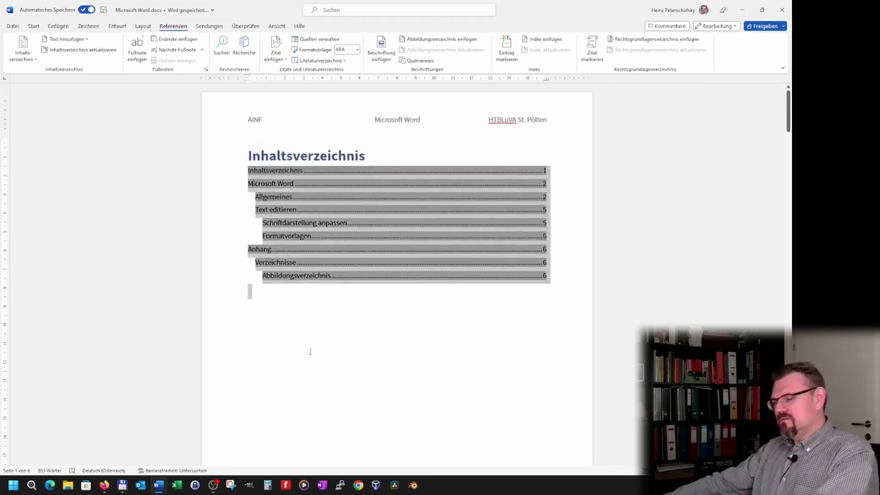
{"action": "key", "text": "Delete"}
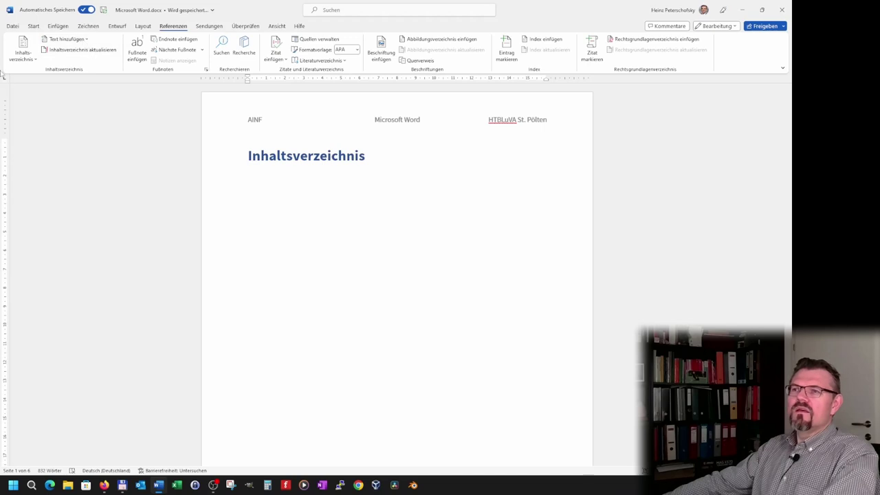
Step: Insert a custom two-level table of contents, then select and delete it again
{"action": "left_click", "coordinate": [25, 59]}
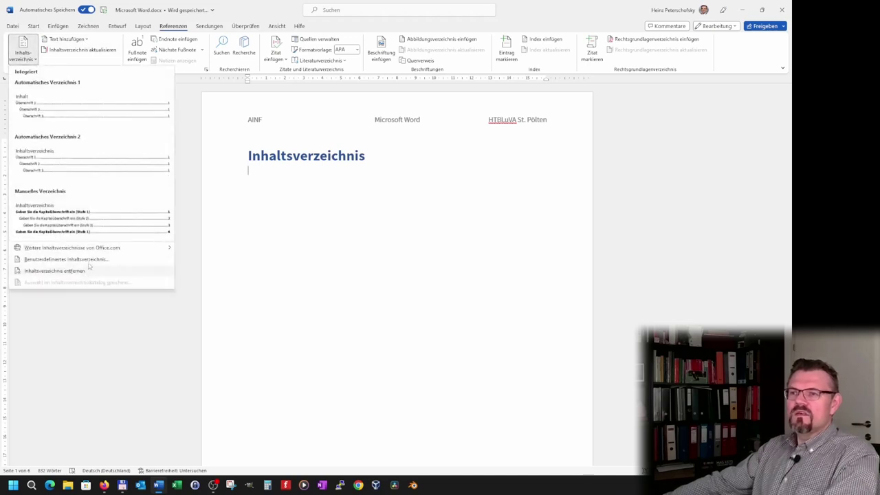
{"action": "left_click", "coordinate": [88, 260]}
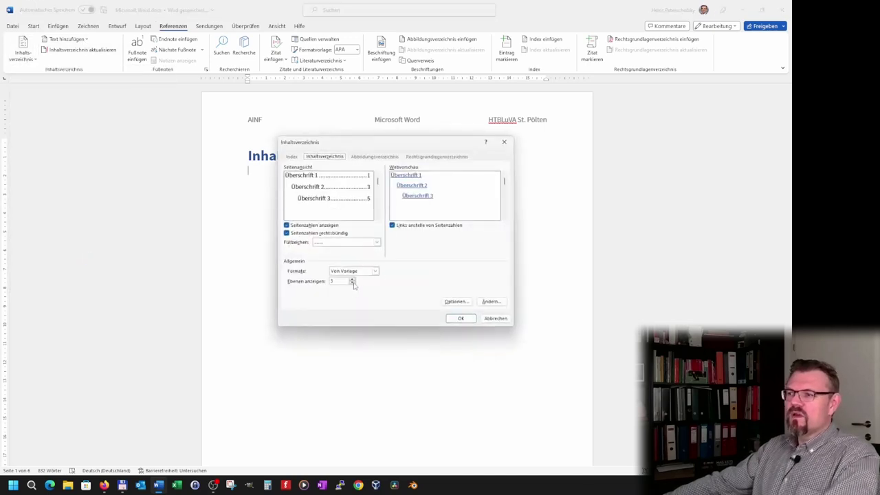
{"action": "left_click", "coordinate": [352, 284]}
{"action": "left_click", "coordinate": [460, 318]}
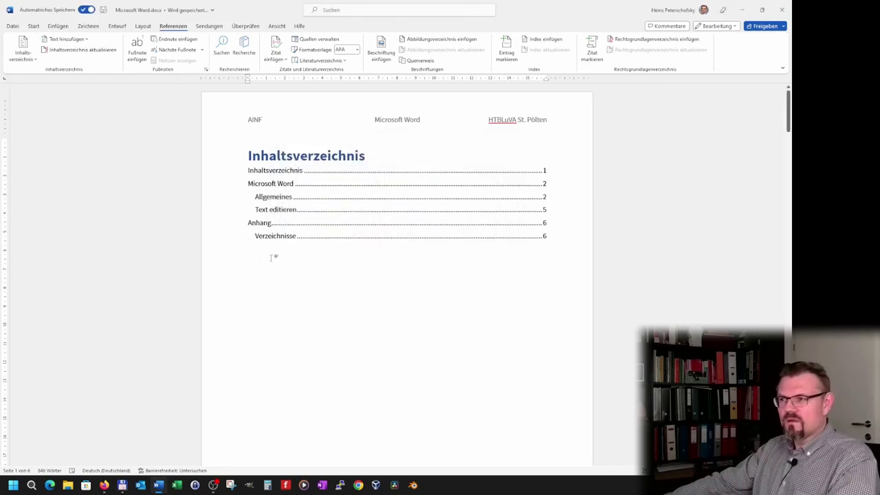
{"action": "left_click_drag", "start_coordinate": [250, 250], "coordinate": [232, 172]}
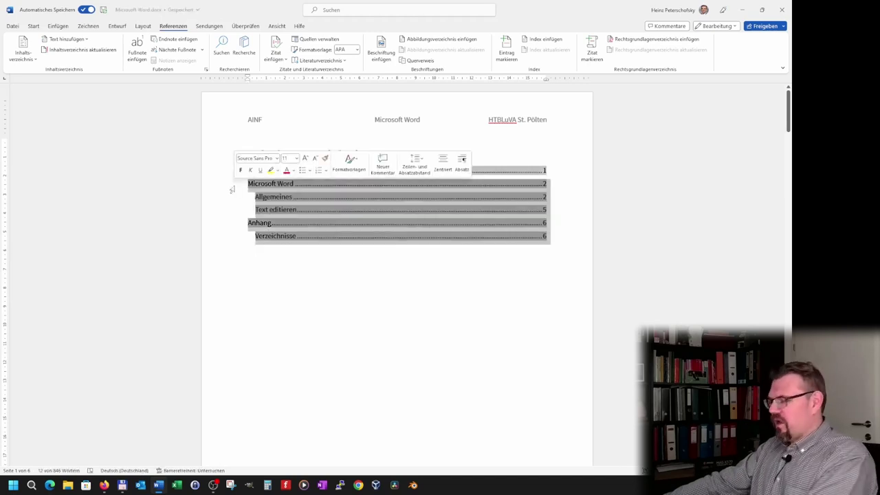
{"action": "left_click_drag", "start_coordinate": [251, 251], "coordinate": [249, 170]}
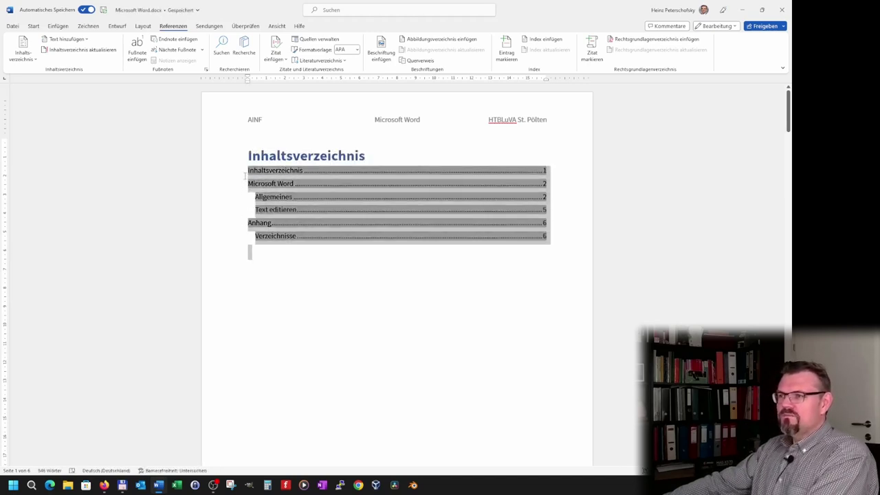
{"action": "key", "text": "Delete"}
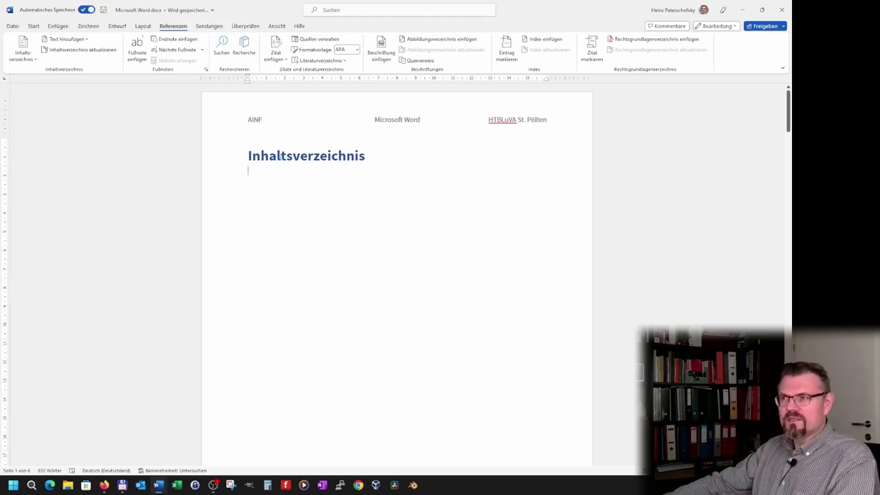
Step: Insert a three-level custom table of contents without dotted leaders before page numbers
{"action": "left_click", "coordinate": [31, 63]}
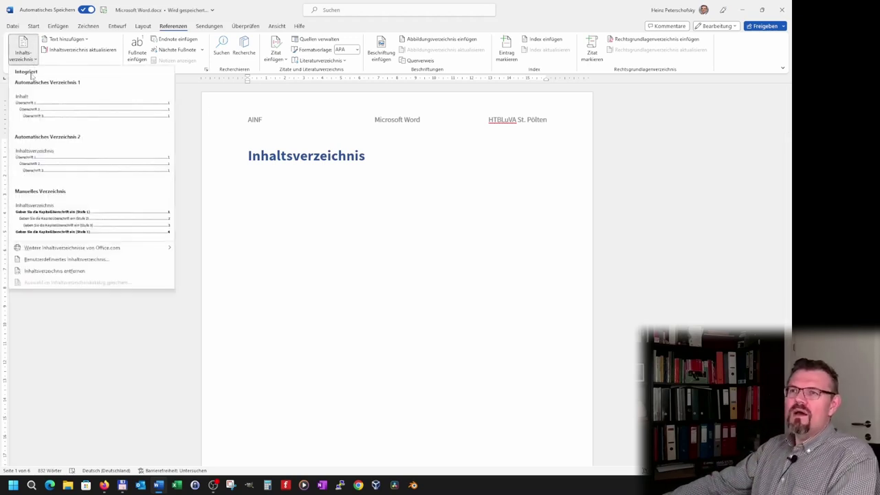
{"action": "left_click", "coordinate": [69, 259]}
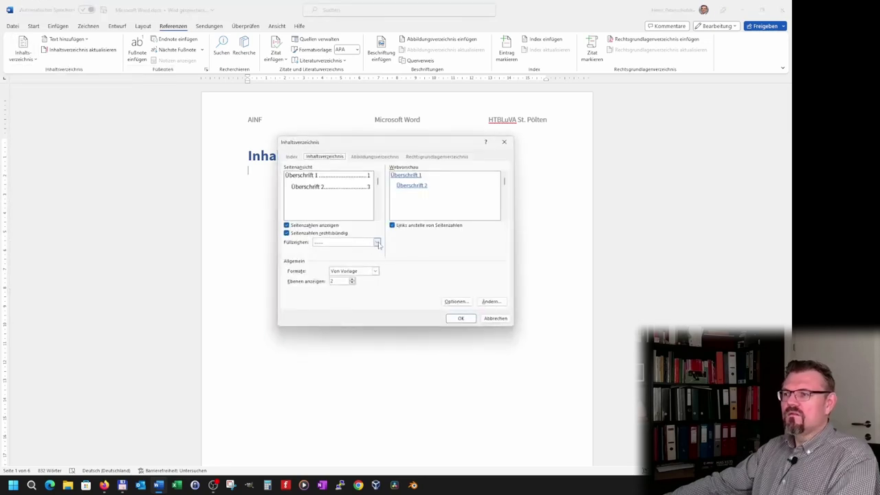
{"action": "left_click", "coordinate": [376, 242]}
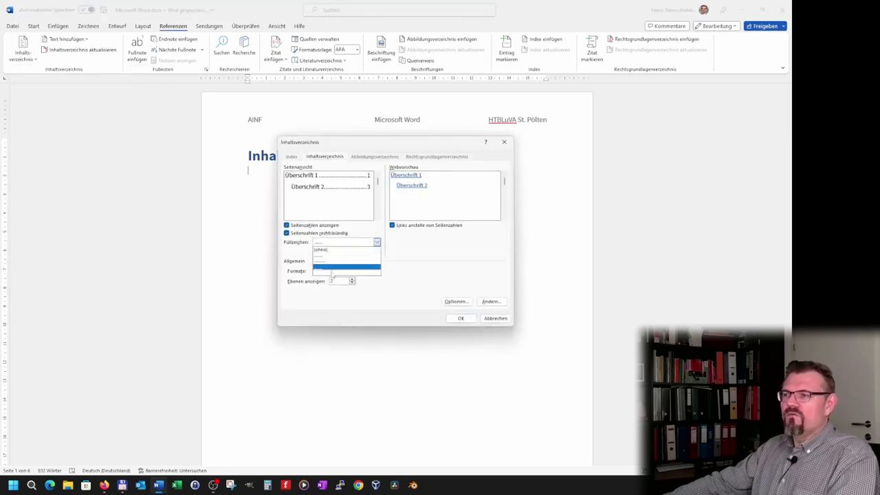
{"action": "left_click", "coordinate": [328, 250]}
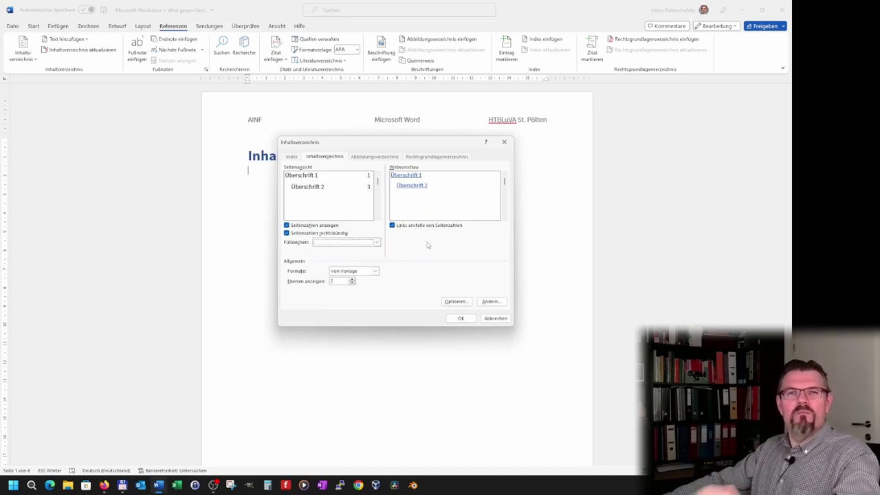
{"action": "left_click", "coordinate": [352, 279]}
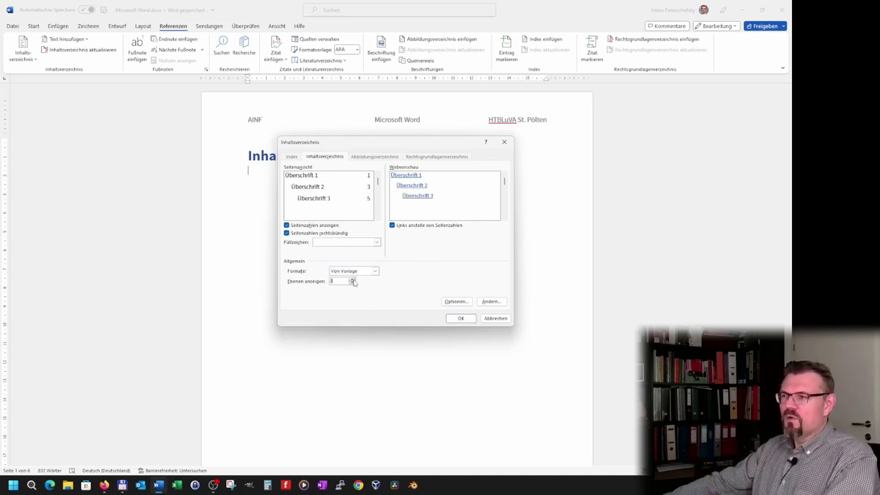
{"action": "left_click", "coordinate": [462, 319]}
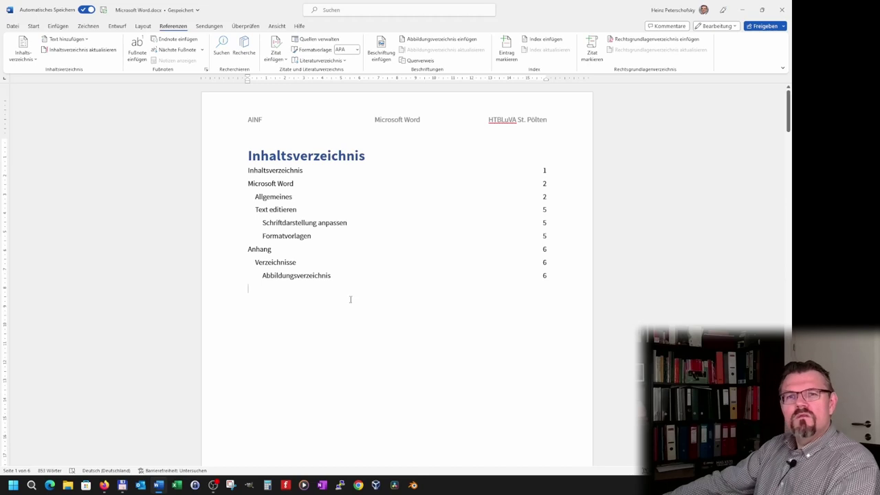
Step: Select the table of contents with its 'Inhaltsverzeichnis' heading and delete them, plus the leftover empty paragraph
{"action": "scroll", "coordinate": [349, 304], "scroll_direction": "down", "scroll_amount": 3}
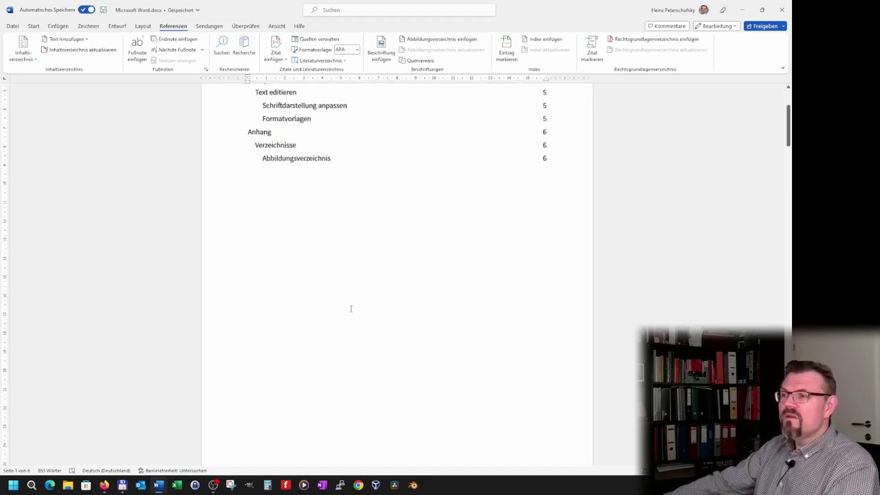
{"action": "scroll", "coordinate": [349, 306], "scroll_direction": "down", "scroll_amount": 4}
{"action": "scroll", "coordinate": [350, 308], "scroll_direction": "down", "scroll_amount": 1}
{"action": "scroll", "coordinate": [350, 308], "scroll_direction": "up", "scroll_amount": 3}
{"action": "scroll", "coordinate": [351, 308], "scroll_direction": "up", "scroll_amount": 1}
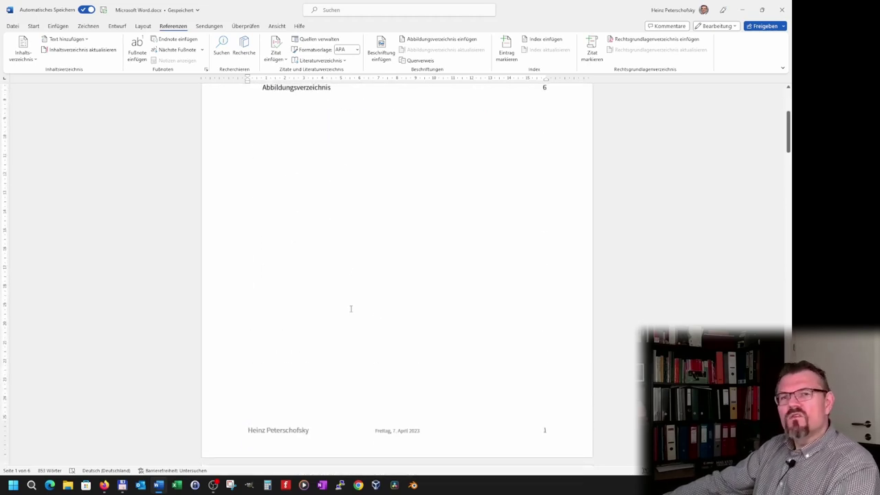
{"action": "scroll", "coordinate": [349, 312], "scroll_direction": "up", "scroll_amount": 3}
{"action": "scroll", "coordinate": [348, 310], "scroll_direction": "up", "scroll_amount": 1}
{"action": "scroll", "coordinate": [348, 310], "scroll_direction": "down", "scroll_amount": 2}
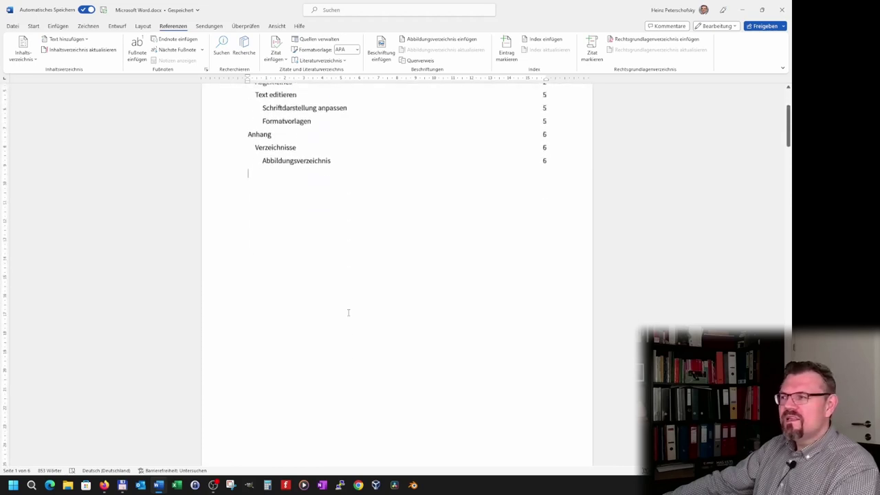
{"action": "scroll", "coordinate": [346, 315], "scroll_direction": "down", "scroll_amount": 4}
{"action": "scroll", "coordinate": [346, 317], "scroll_direction": "down", "scroll_amount": 1}
{"action": "scroll", "coordinate": [516, 298], "scroll_direction": "up", "scroll_amount": 2}
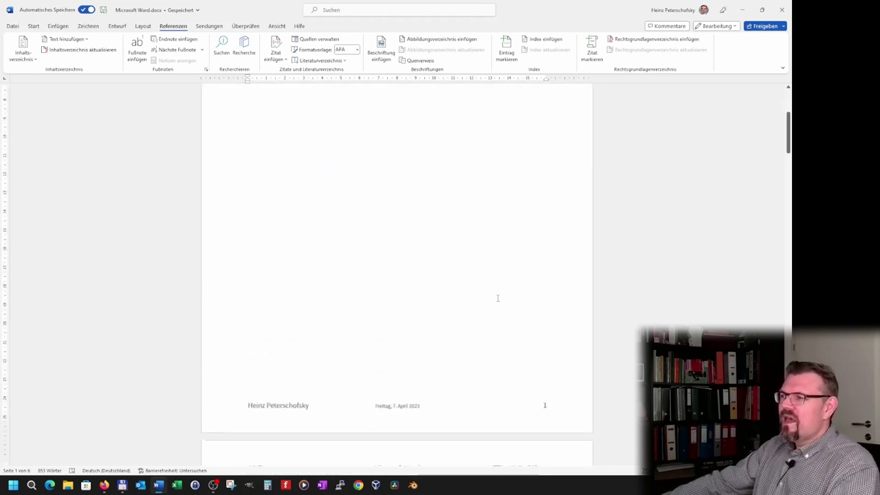
{"action": "scroll", "coordinate": [497, 299], "scroll_direction": "down", "scroll_amount": 4}
{"action": "scroll", "coordinate": [497, 299], "scroll_direction": "down", "scroll_amount": 5}
{"action": "scroll", "coordinate": [532, 447], "scroll_direction": "down", "scroll_amount": 1}
{"action": "scroll", "coordinate": [531, 447], "scroll_direction": "down", "scroll_amount": 1}
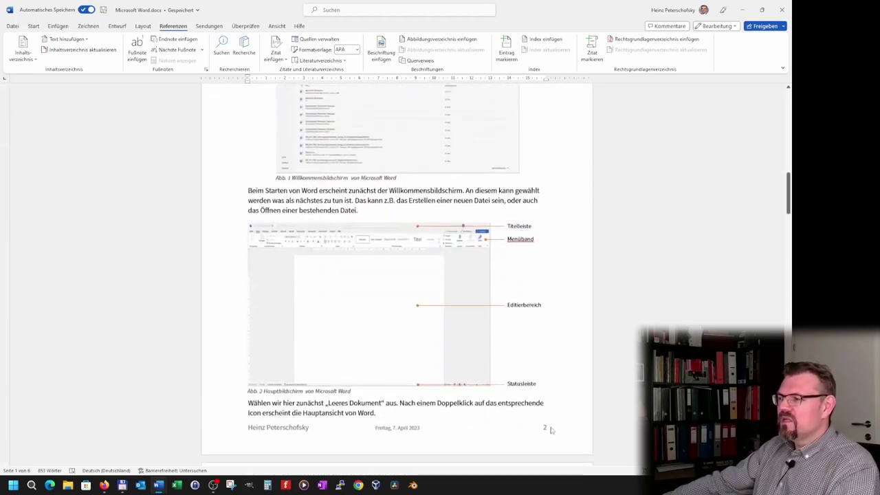
{"action": "scroll", "coordinate": [474, 278], "scroll_direction": "up", "scroll_amount": 8}
{"action": "scroll", "coordinate": [475, 278], "scroll_direction": "up", "scroll_amount": 4}
{"action": "scroll", "coordinate": [476, 280], "scroll_direction": "up", "scroll_amount": 1}
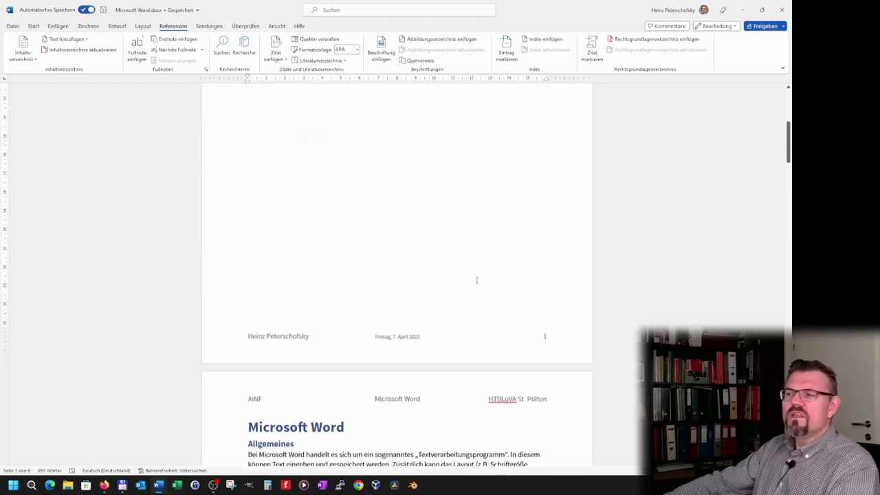
{"action": "scroll", "coordinate": [476, 275], "scroll_direction": "up", "scroll_amount": 5}
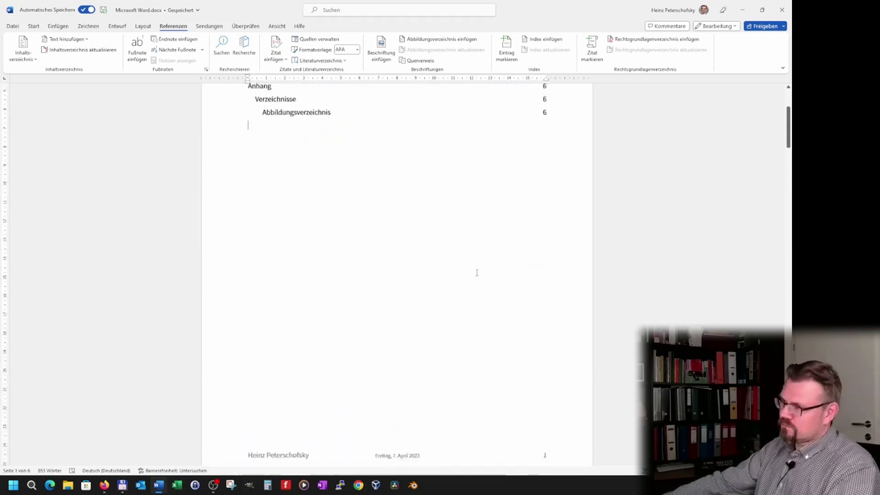
{"action": "scroll", "coordinate": [476, 275], "scroll_direction": "up", "scroll_amount": 5}
{"action": "scroll", "coordinate": [271, 279], "scroll_direction": "up", "scroll_amount": 1}
{"action": "left_click_drag", "start_coordinate": [254, 268], "coordinate": [236, 131]}
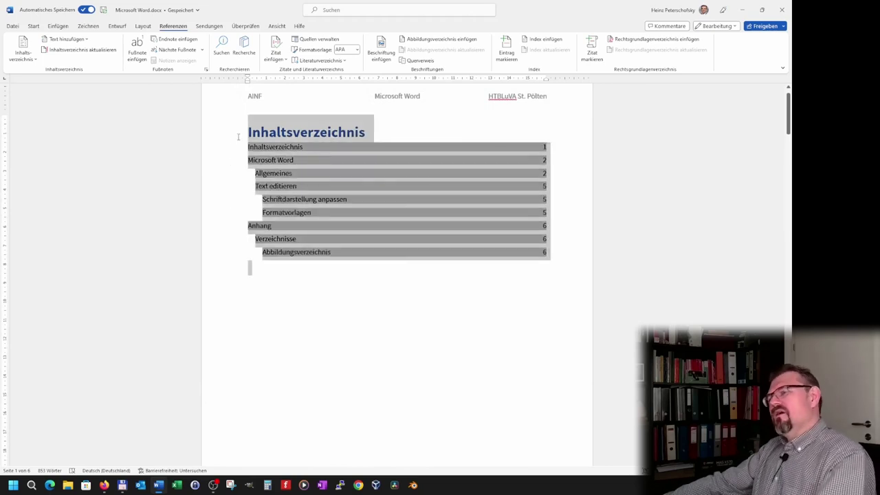
{"action": "key", "text": "Delete"}
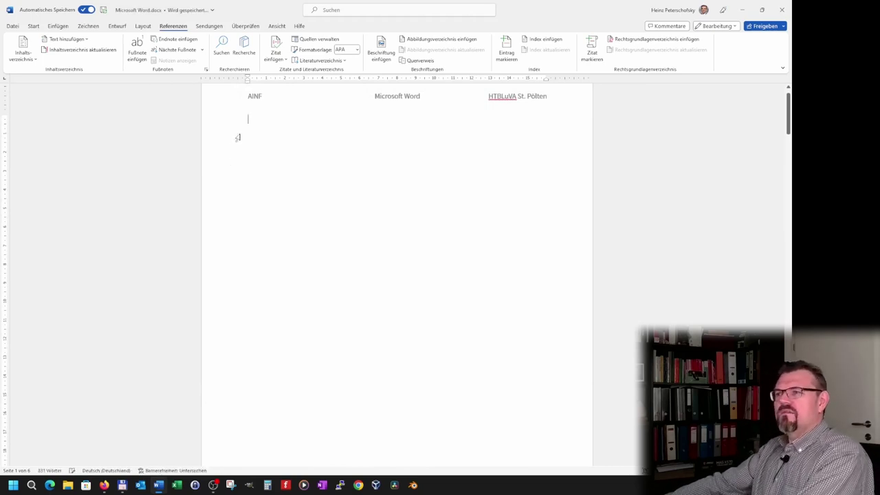
{"action": "key", "text": "Delete"}
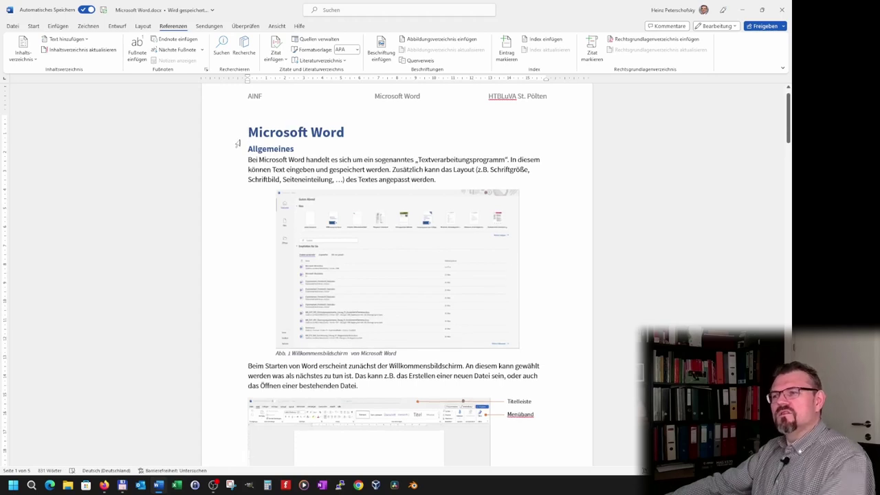
{"action": "scroll", "coordinate": [215, 211], "scroll_direction": "up", "scroll_amount": 1}
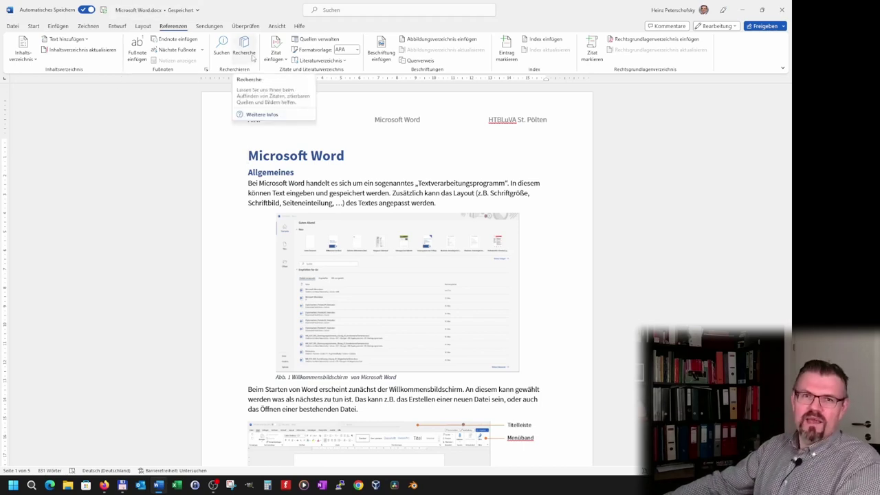
Step: Insert a Nächste Seite section break before the 'Microsoft Word' heading
{"action": "left_click", "coordinate": [143, 27]}
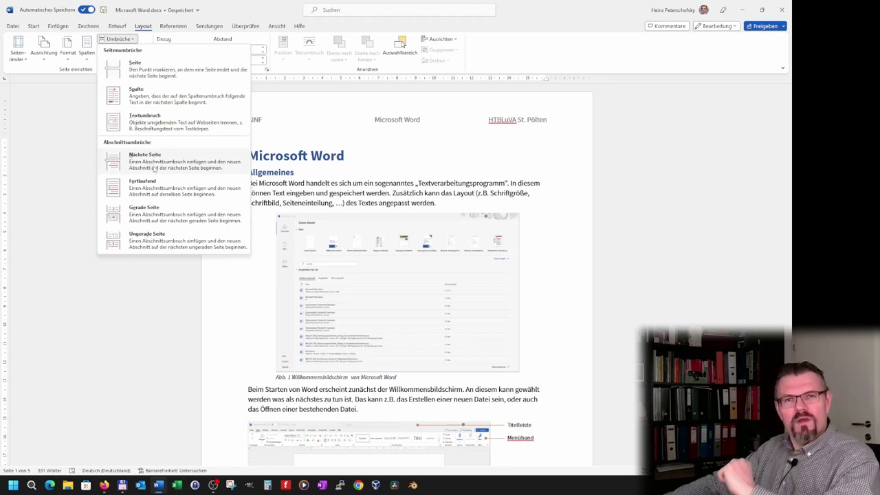
{"action": "left_click", "coordinate": [155, 165]}
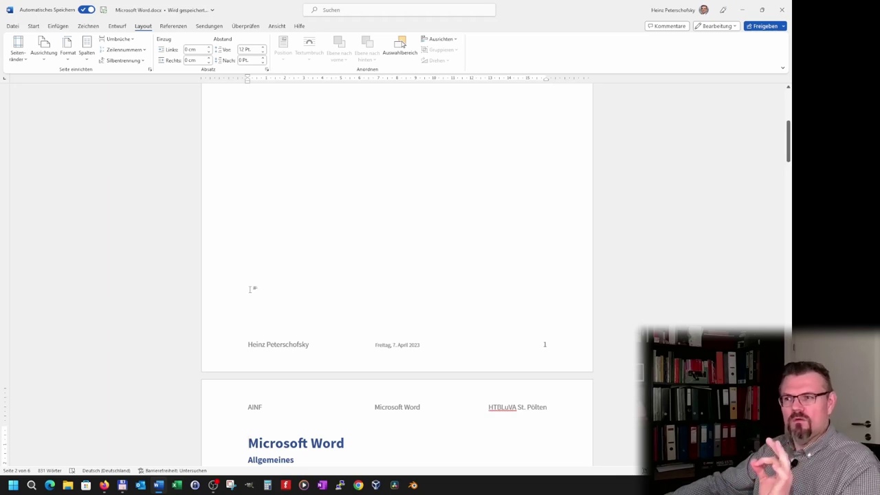
{"action": "scroll", "coordinate": [249, 289], "scroll_direction": "down", "scroll_amount": 3}
{"action": "scroll", "coordinate": [249, 289], "scroll_direction": "up", "scroll_amount": 2}
Step: Show formatting marks (¶) and open the page footer for editing
{"action": "left_click", "coordinate": [33, 26]}
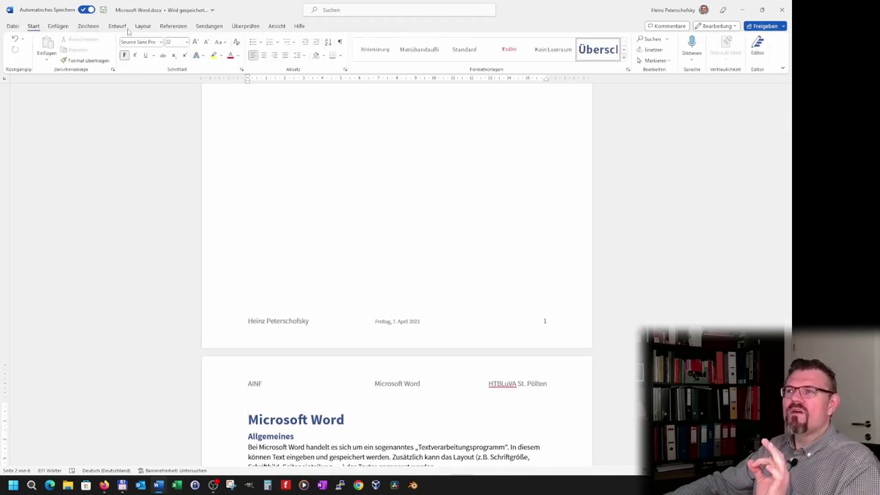
{"action": "left_click", "coordinate": [340, 41]}
{"action": "scroll", "coordinate": [349, 193], "scroll_direction": "up", "scroll_amount": 3}
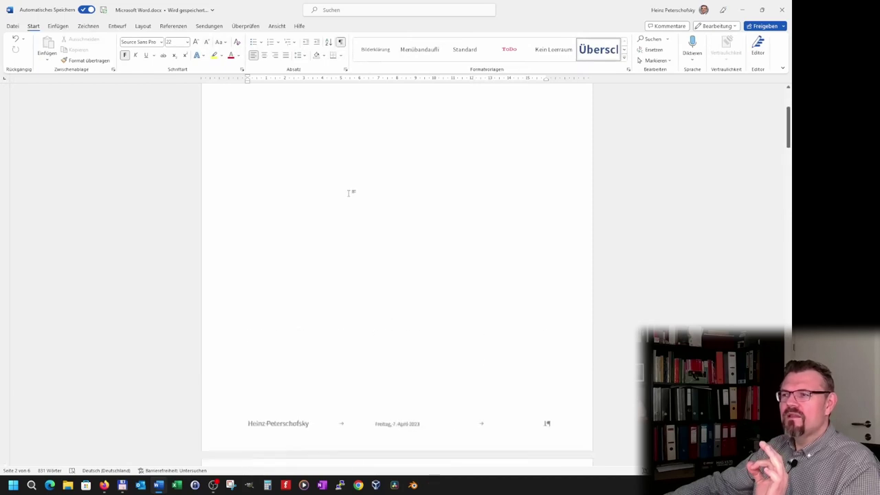
{"action": "scroll", "coordinate": [349, 193], "scroll_direction": "down", "scroll_amount": 10}
{"action": "scroll", "coordinate": [351, 190], "scroll_direction": "up", "scroll_amount": 1}
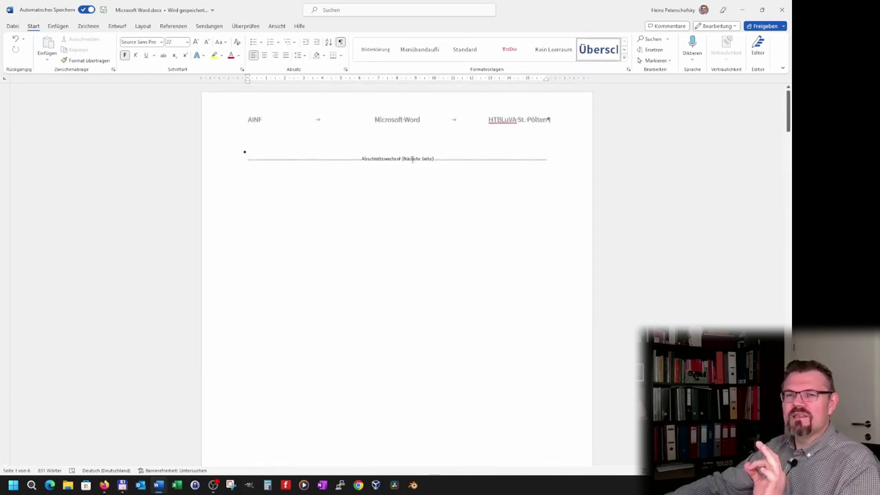
{"action": "scroll", "coordinate": [403, 180], "scroll_direction": "down", "scroll_amount": 5}
{"action": "scroll", "coordinate": [420, 206], "scroll_direction": "down", "scroll_amount": 5}
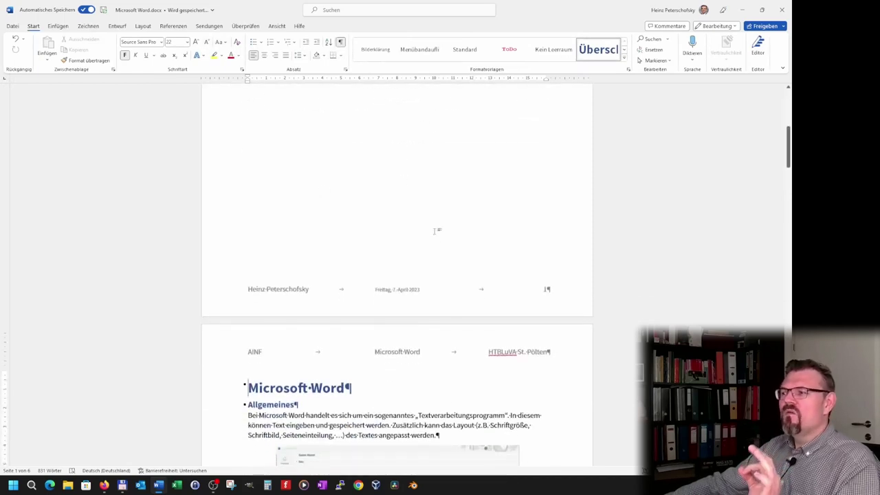
{"action": "scroll", "coordinate": [436, 232], "scroll_direction": "down", "scroll_amount": 4}
{"action": "scroll", "coordinate": [440, 251], "scroll_direction": "down", "scroll_amount": 5}
{"action": "scroll", "coordinate": [446, 268], "scroll_direction": "down", "scroll_amount": 5}
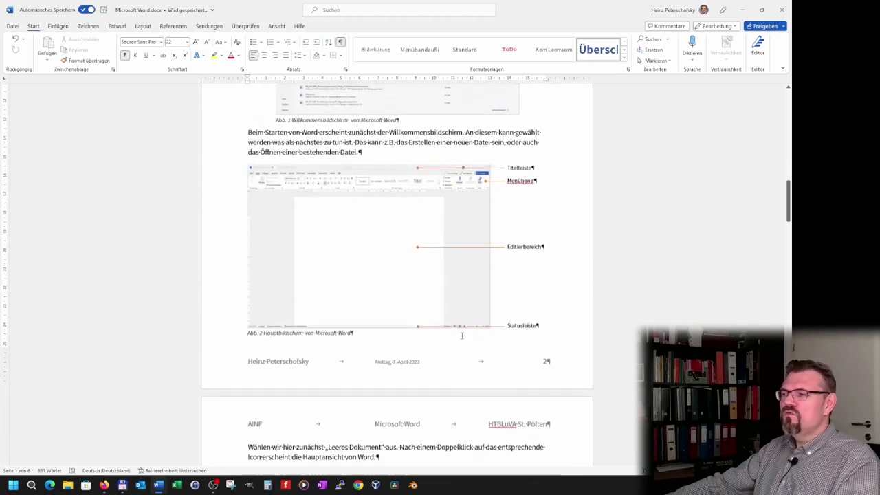
{"action": "double_click", "coordinate": [516, 359]}
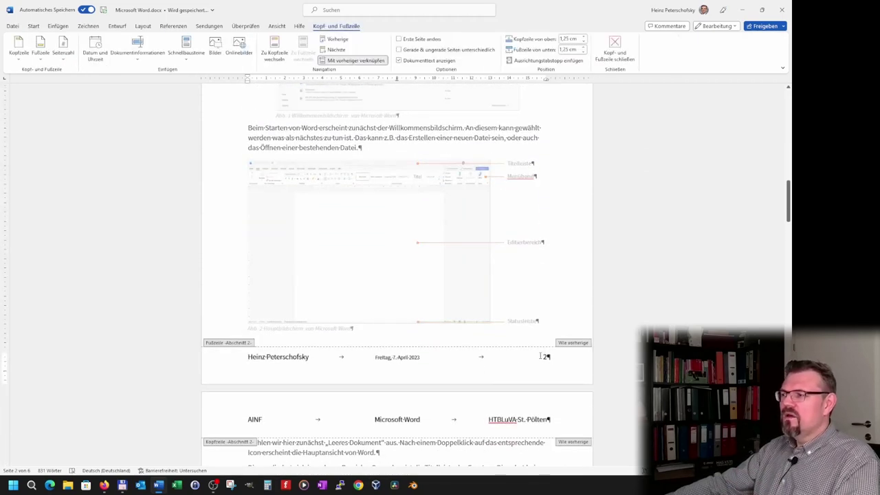
Step: Turn off Mit vorheriger verknüpfen for the section 2 footer, checking the neighbouring section footers
{"action": "double_click", "coordinate": [545, 356]}
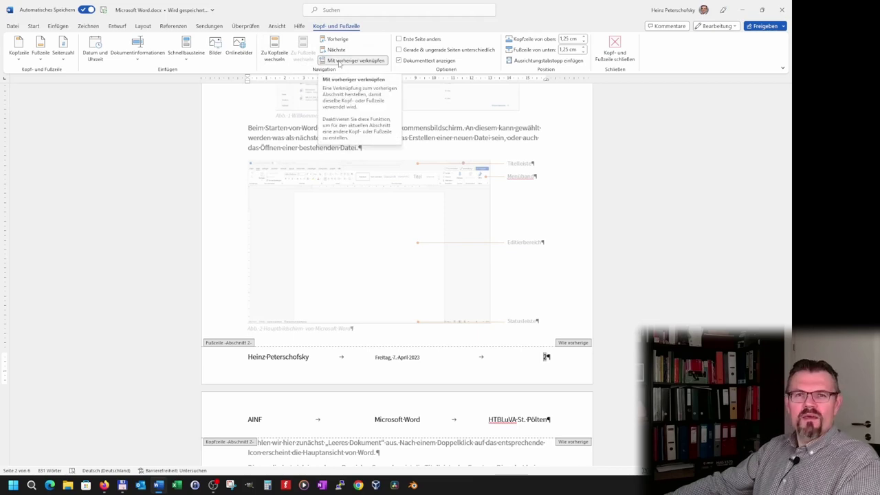
{"action": "left_click", "coordinate": [339, 62]}
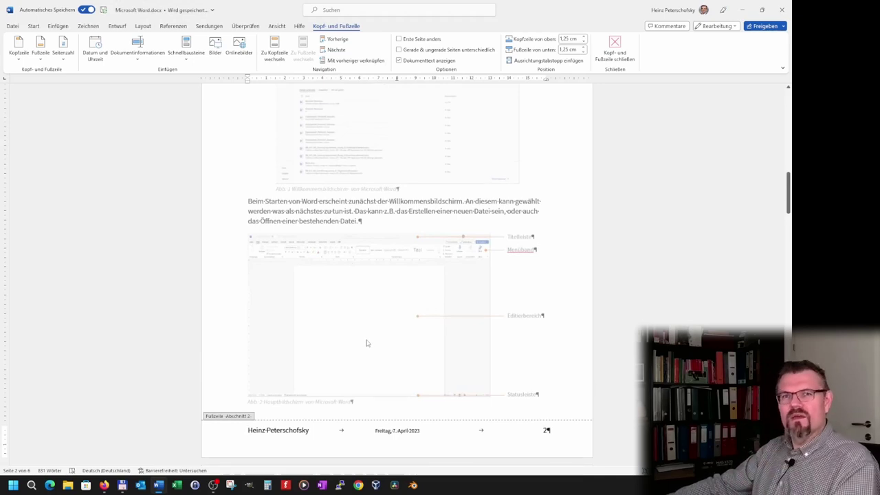
{"action": "left_click", "coordinate": [335, 40]}
{"action": "left_click", "coordinate": [336, 51]}
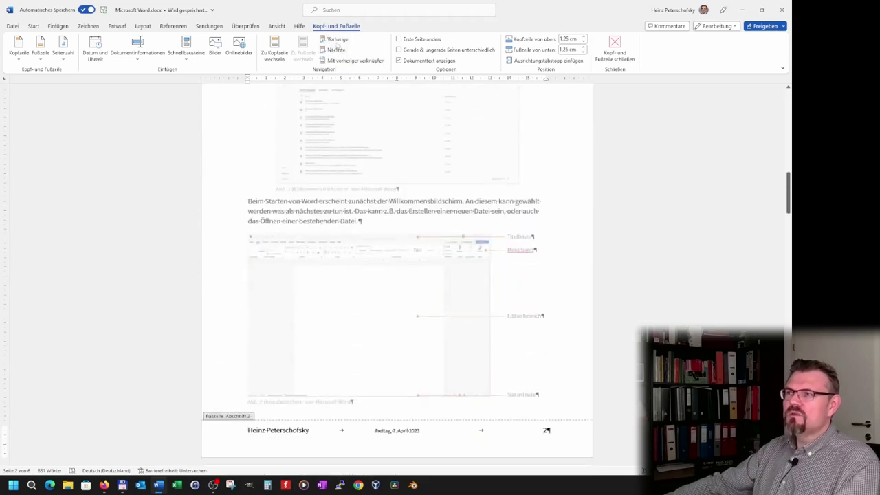
{"action": "left_click", "coordinate": [335, 39]}
{"action": "left_click", "coordinate": [336, 50]}
{"action": "left_click", "coordinate": [335, 39]}
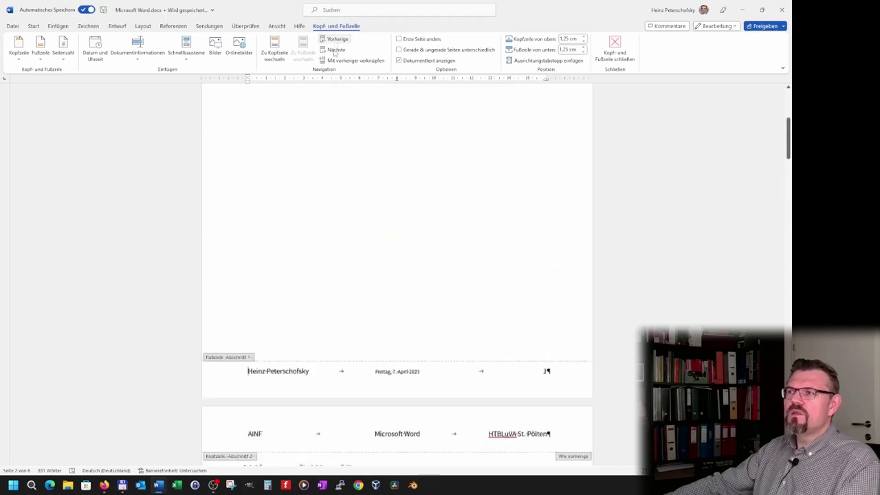
{"action": "left_click", "coordinate": [336, 49]}
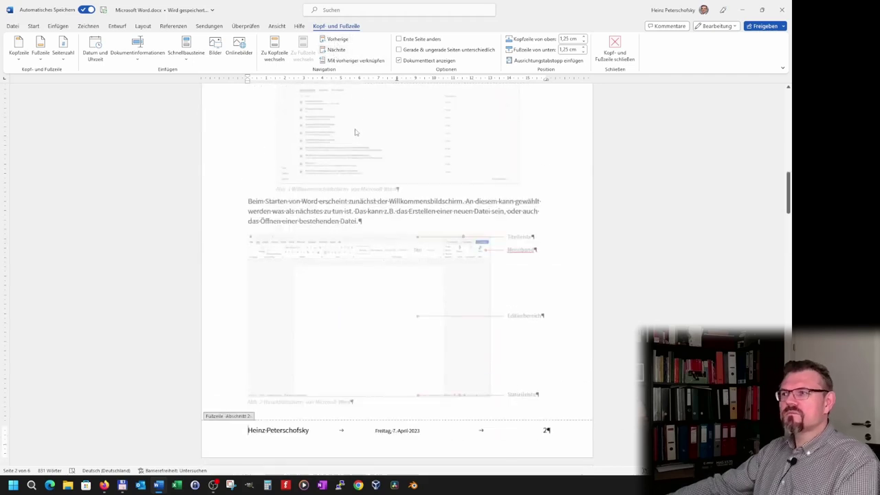
Step: Select page number 2 in the section 2 footer
{"action": "left_click", "coordinate": [334, 51]}
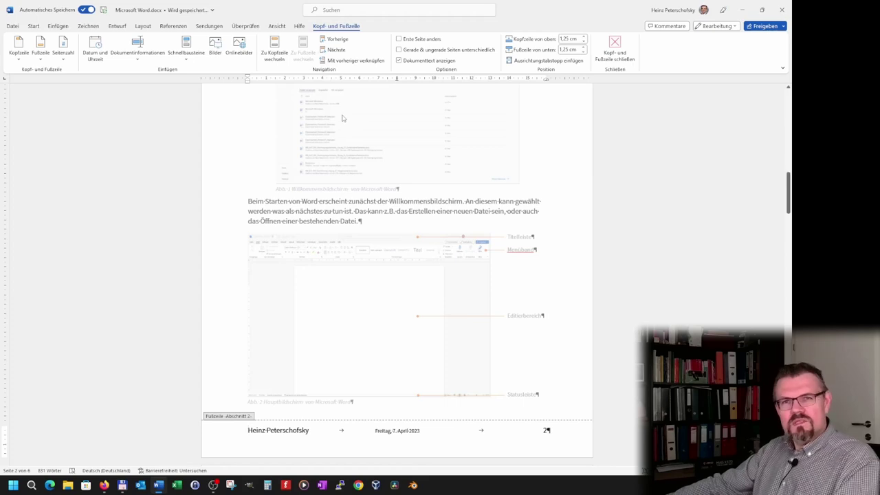
{"action": "scroll", "coordinate": [465, 287], "scroll_direction": "up", "scroll_amount": 1}
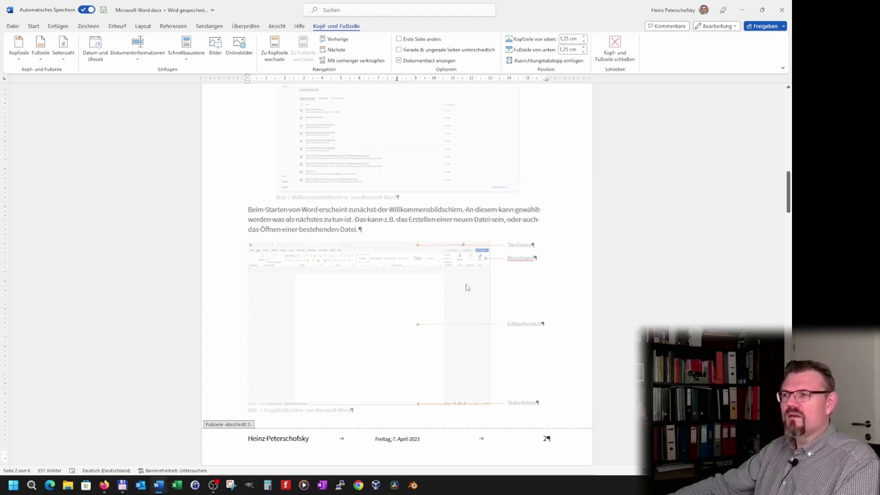
{"action": "scroll", "coordinate": [465, 287], "scroll_direction": "up", "scroll_amount": 3}
{"action": "scroll", "coordinate": [466, 288], "scroll_direction": "down", "scroll_amount": 5}
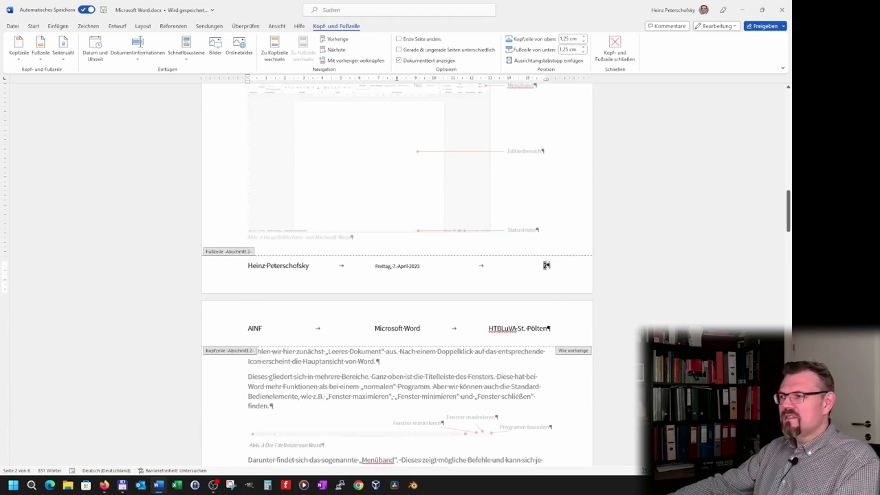
{"action": "double_click", "coordinate": [546, 266]}
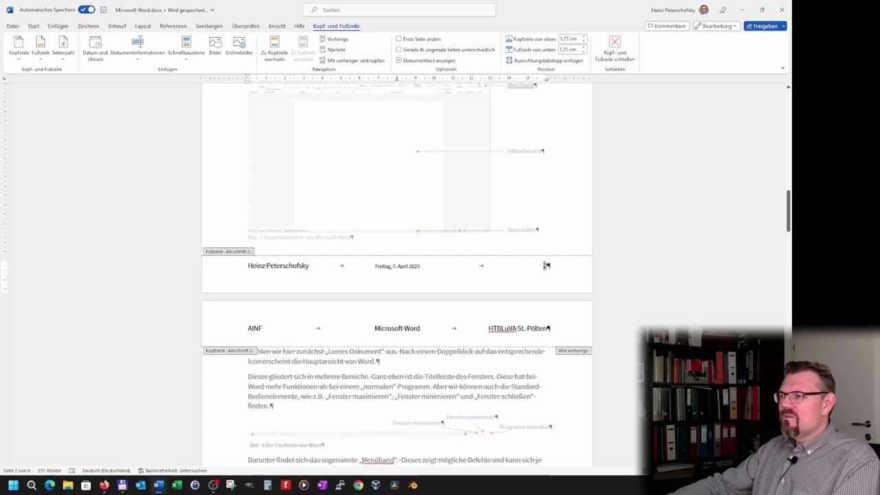
Step: Make the section 2 page numbering start at 1 via Seitenzahlen formatieren
{"action": "right_click", "coordinate": [546, 266]}
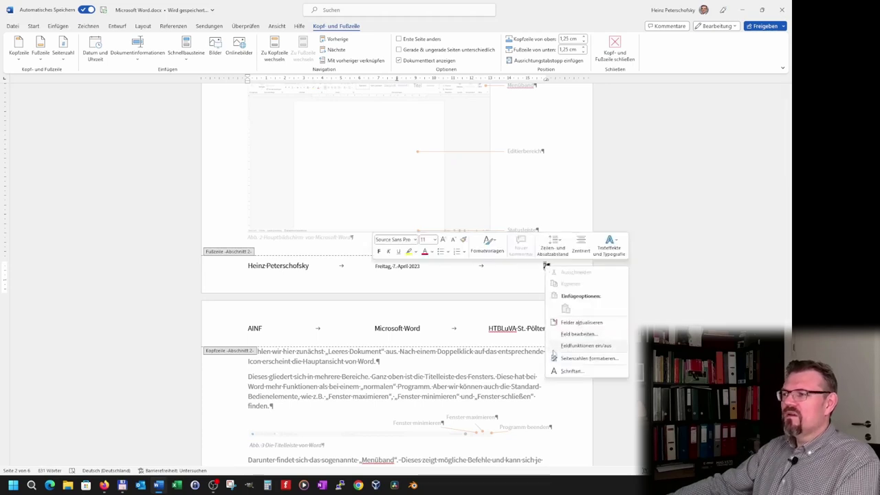
{"action": "left_click", "coordinate": [590, 358]}
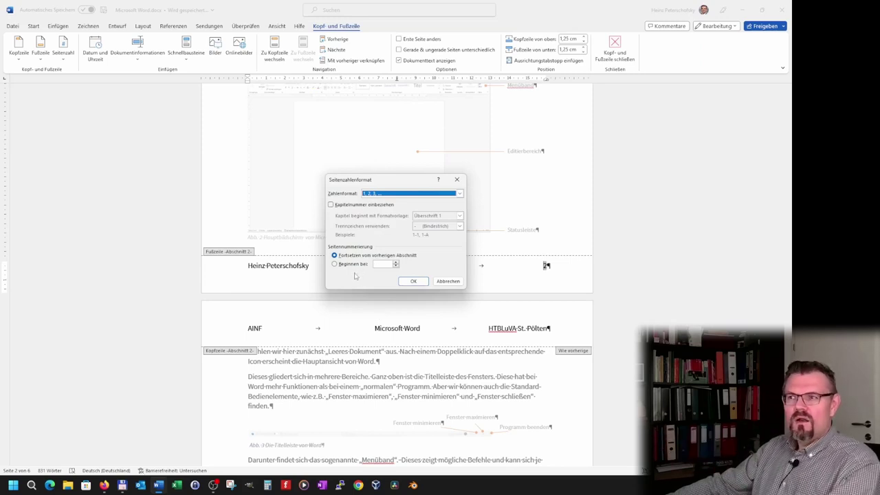
{"action": "left_click", "coordinate": [335, 265]}
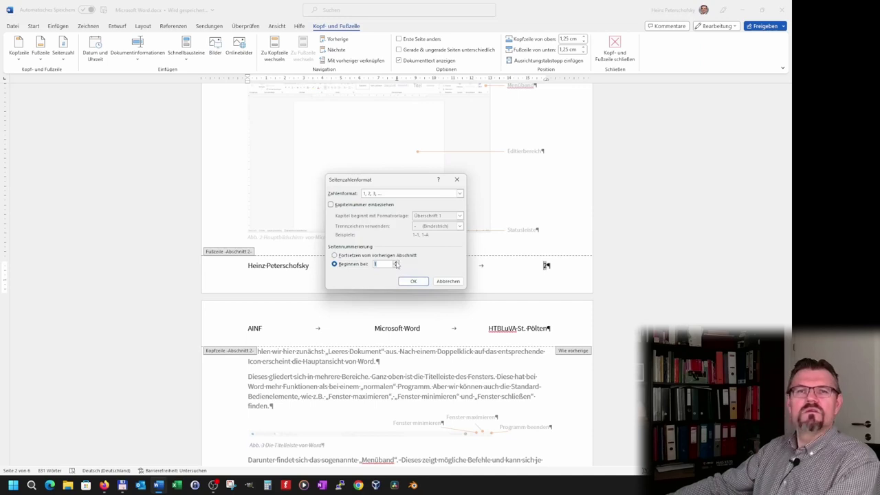
{"action": "left_click", "coordinate": [413, 281]}
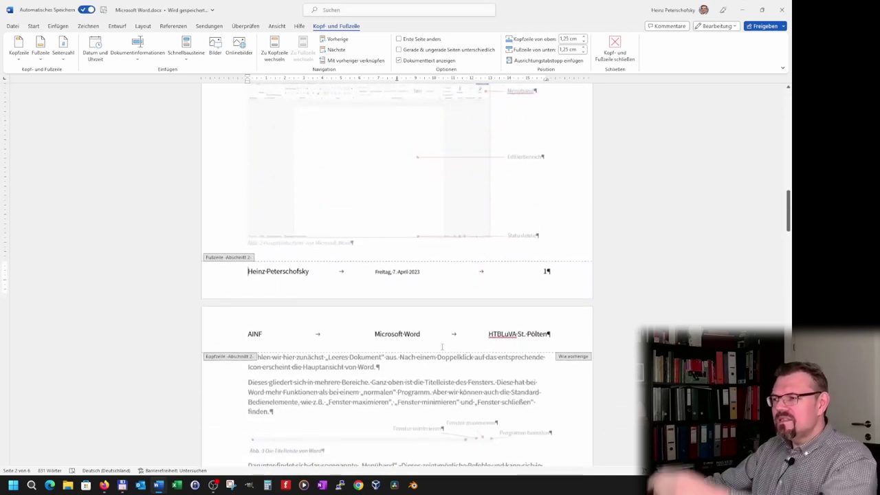
{"action": "scroll", "coordinate": [442, 347], "scroll_direction": "down", "scroll_amount": 5}
{"action": "scroll", "coordinate": [442, 347], "scroll_direction": "down", "scroll_amount": 1}
{"action": "scroll", "coordinate": [440, 346], "scroll_direction": "down", "scroll_amount": 5}
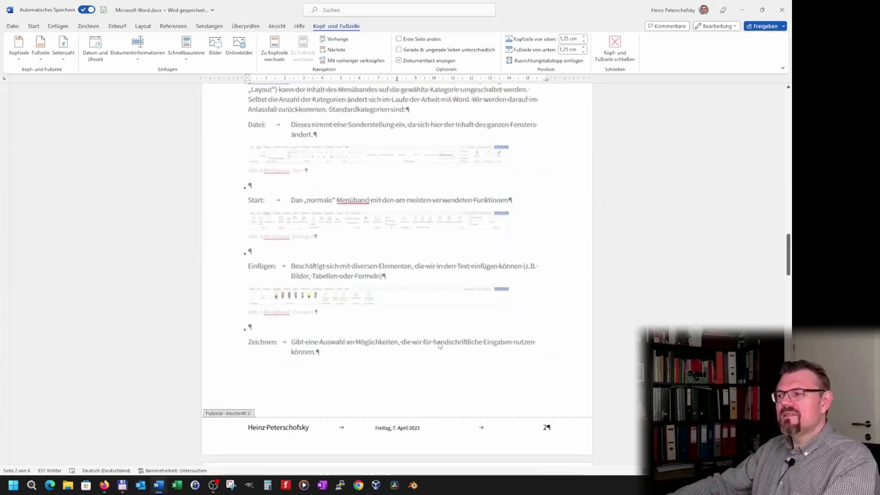
{"action": "scroll", "coordinate": [439, 346], "scroll_direction": "up", "scroll_amount": 5}
{"action": "scroll", "coordinate": [431, 280], "scroll_direction": "down", "scroll_amount": 3}
{"action": "scroll", "coordinate": [432, 278], "scroll_direction": "up", "scroll_amount": 3}
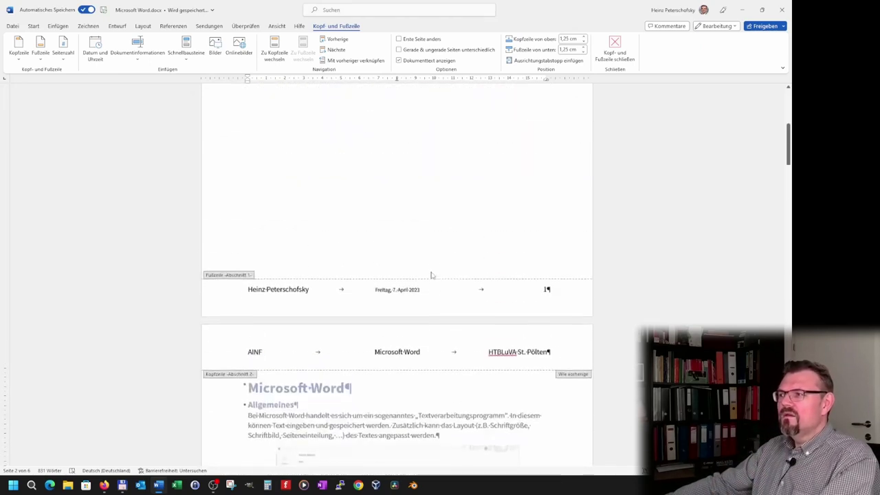
Step: Place the cursor in the first page's footer page number
{"action": "left_click", "coordinate": [546, 316]}
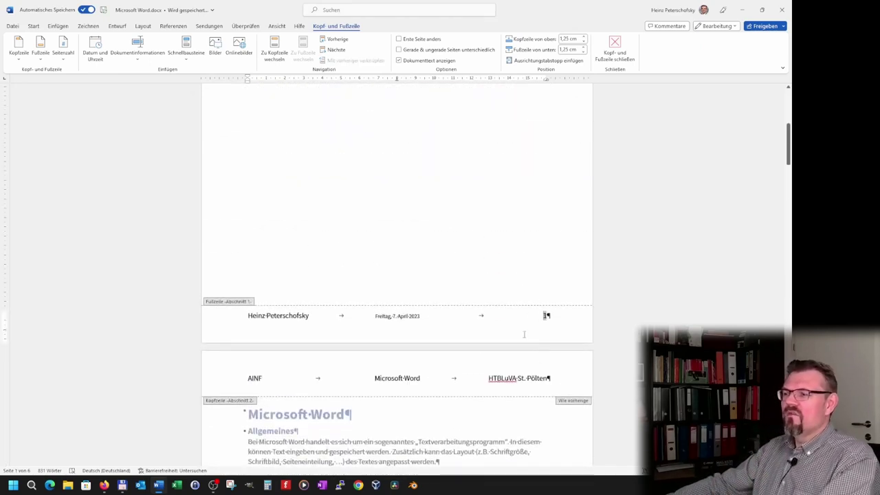
{"action": "scroll", "coordinate": [503, 279], "scroll_direction": "up", "scroll_amount": 4}
{"action": "scroll", "coordinate": [506, 275], "scroll_direction": "down", "scroll_amount": 3}
{"action": "scroll", "coordinate": [506, 275], "scroll_direction": "down", "scroll_amount": 3}
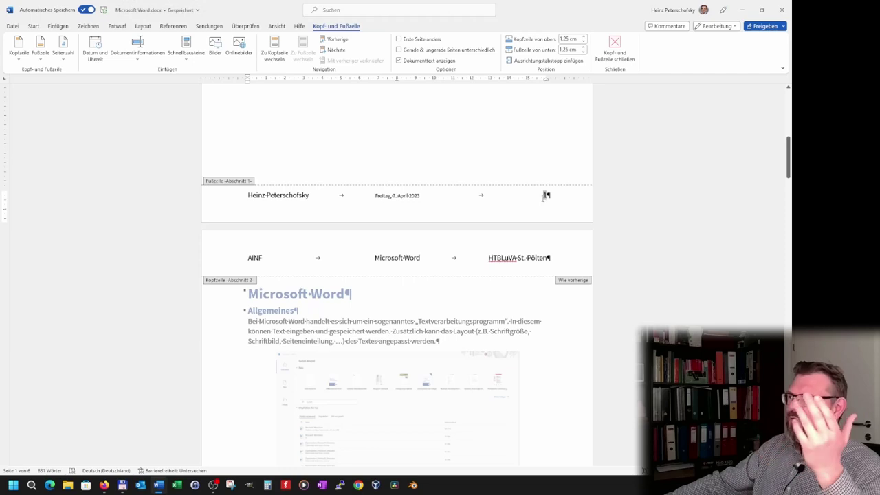
Step: Set the first section's page number format to Roman numerals I, II, III
{"action": "right_click", "coordinate": [546, 195]}
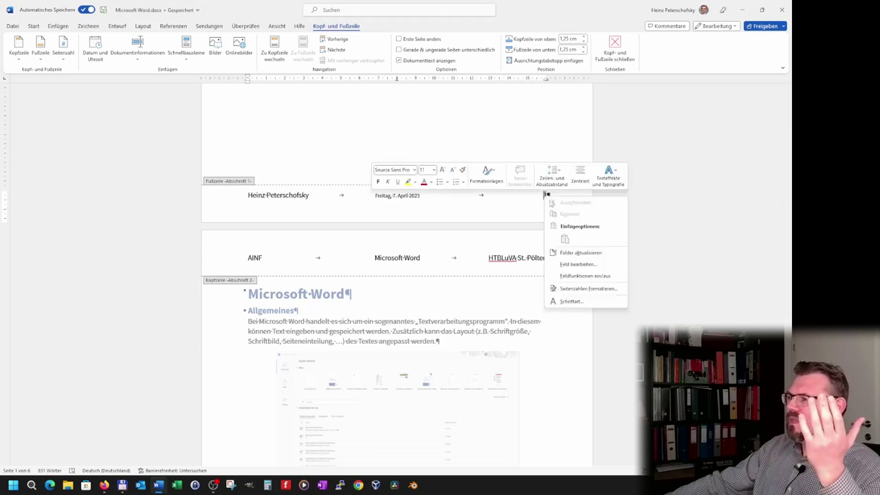
{"action": "left_click", "coordinate": [606, 292]}
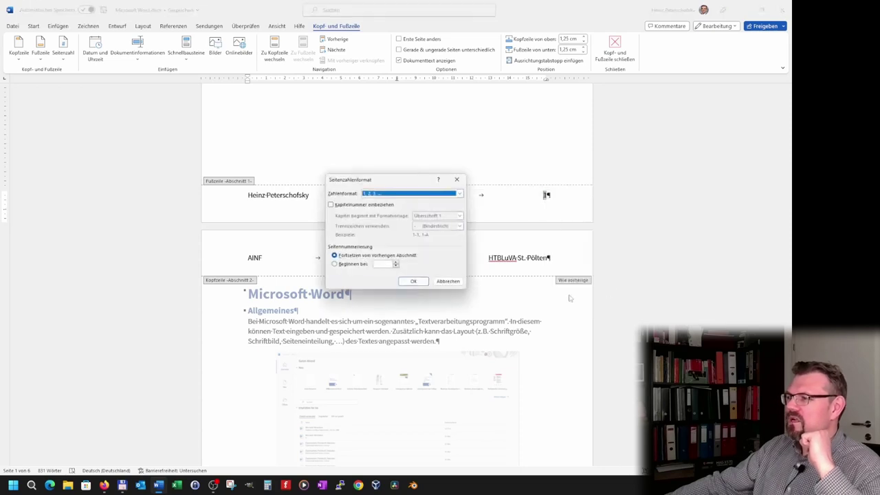
{"action": "left_click", "coordinate": [459, 193]}
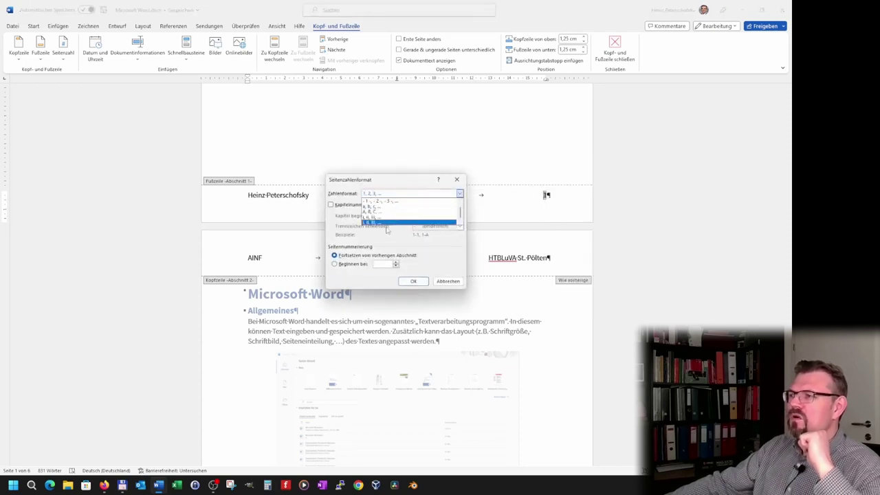
{"action": "left_click", "coordinate": [390, 224]}
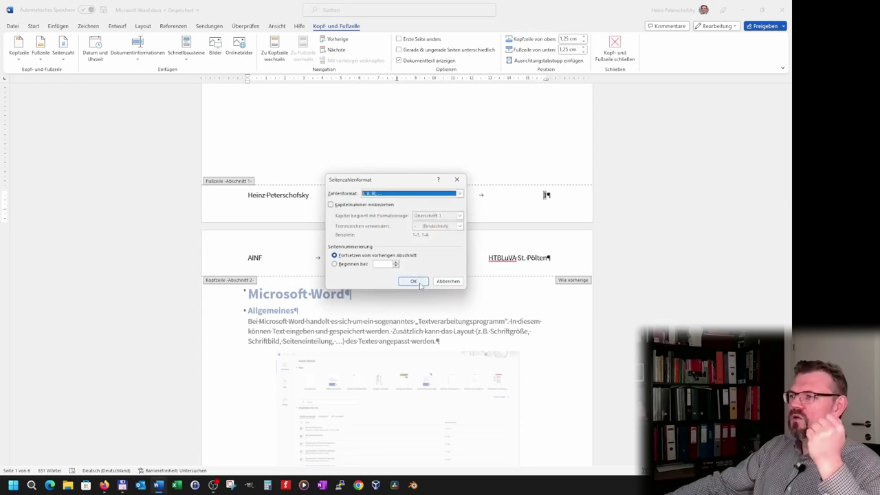
{"action": "left_click", "coordinate": [421, 281]}
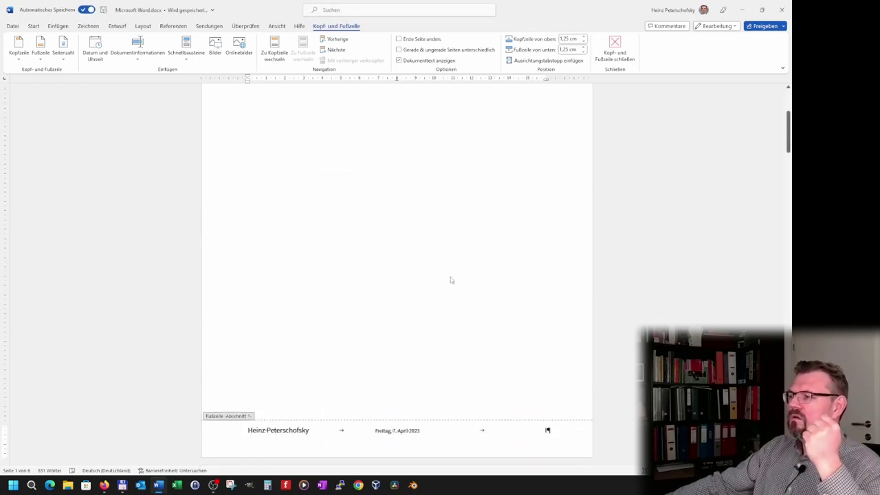
{"action": "scroll", "coordinate": [468, 333], "scroll_direction": "down", "scroll_amount": 3}
{"action": "scroll", "coordinate": [534, 335], "scroll_direction": "down", "scroll_amount": 3}
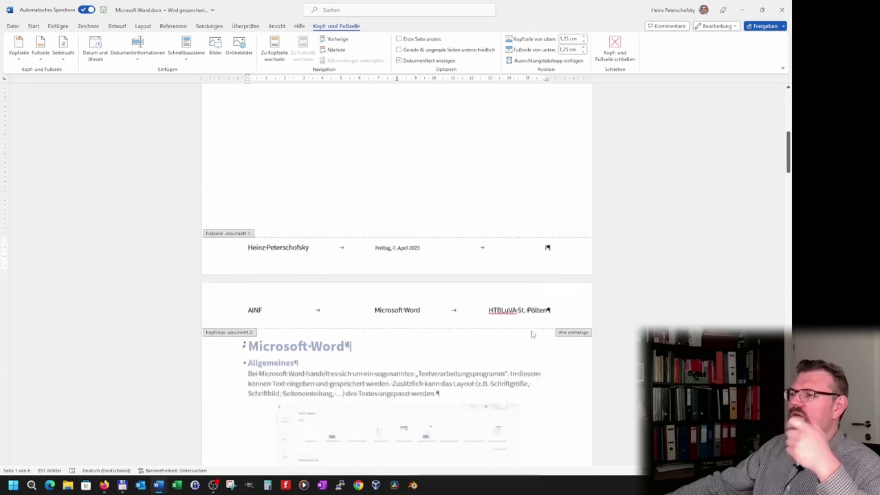
{"action": "scroll", "coordinate": [533, 275], "scroll_direction": "down", "scroll_amount": 5}
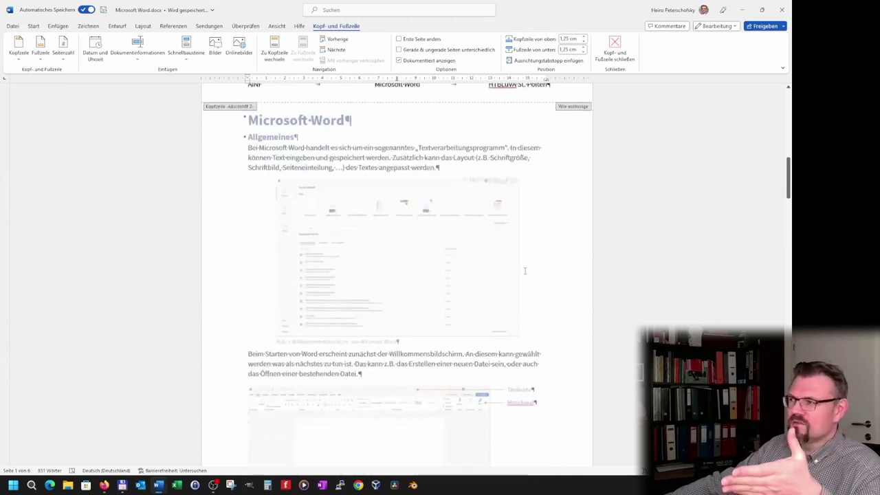
{"action": "scroll", "coordinate": [524, 285], "scroll_direction": "down", "scroll_amount": 5}
{"action": "scroll", "coordinate": [524, 284], "scroll_direction": "up", "scroll_amount": 1}
{"action": "scroll", "coordinate": [524, 281], "scroll_direction": "up", "scroll_amount": 3}
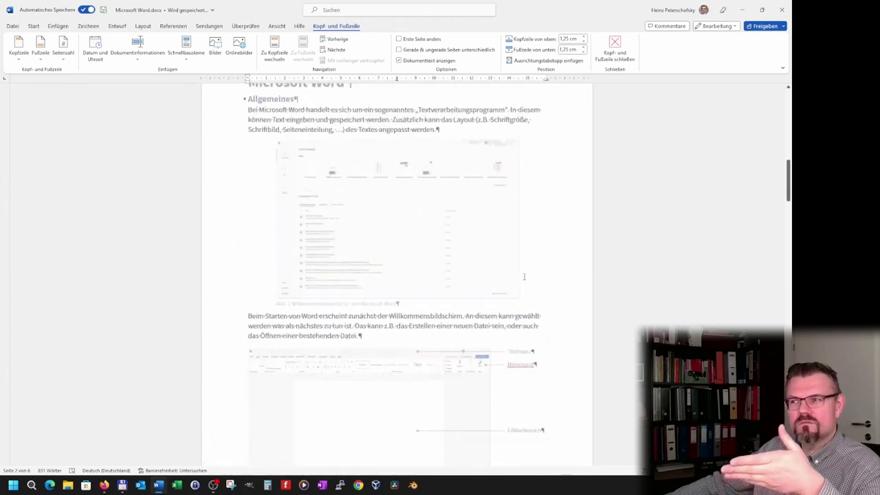
{"action": "scroll", "coordinate": [524, 279], "scroll_direction": "up", "scroll_amount": 5}
{"action": "scroll", "coordinate": [523, 280], "scroll_direction": "up", "scroll_amount": 4}
Step: Leave footer editing and create an empty Überschrift paragraph at the top of page 1
{"action": "double_click", "coordinate": [476, 248]}
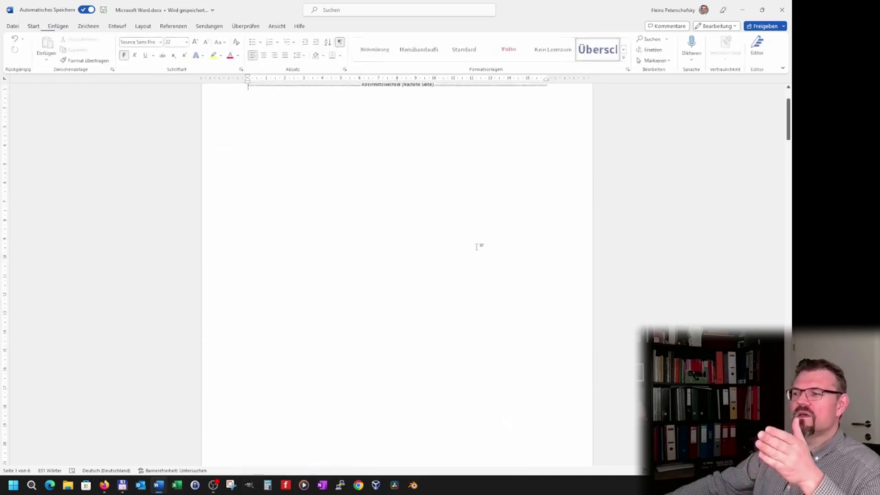
{"action": "scroll", "coordinate": [262, 119], "scroll_direction": "up", "scroll_amount": 1}
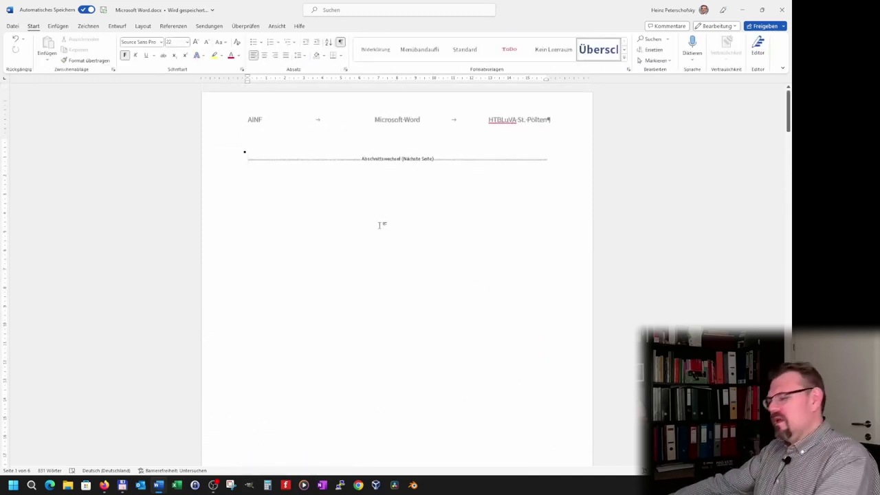
{"action": "key", "text": "shift+Right"}
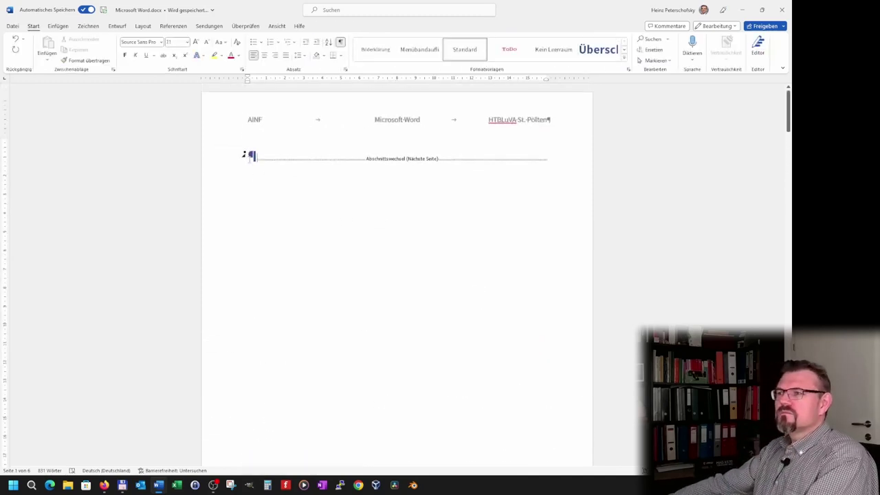
{"action": "key", "text": "ctrl+alt+1"}
{"action": "key", "text": "Return"}
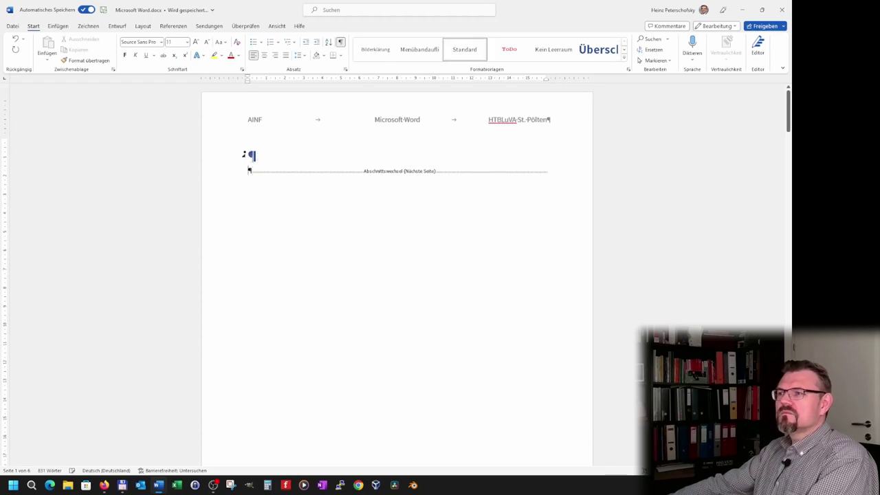
{"action": "key", "text": "Up"}
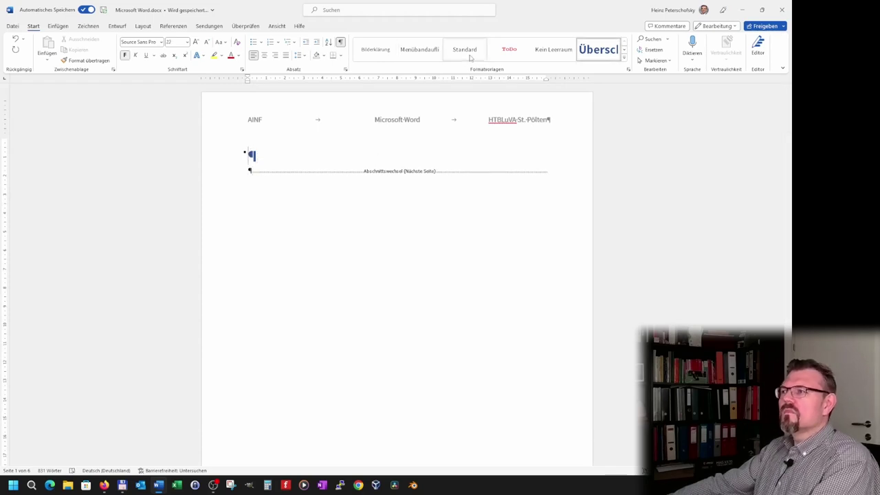
{"action": "left_click", "coordinate": [464, 49]}
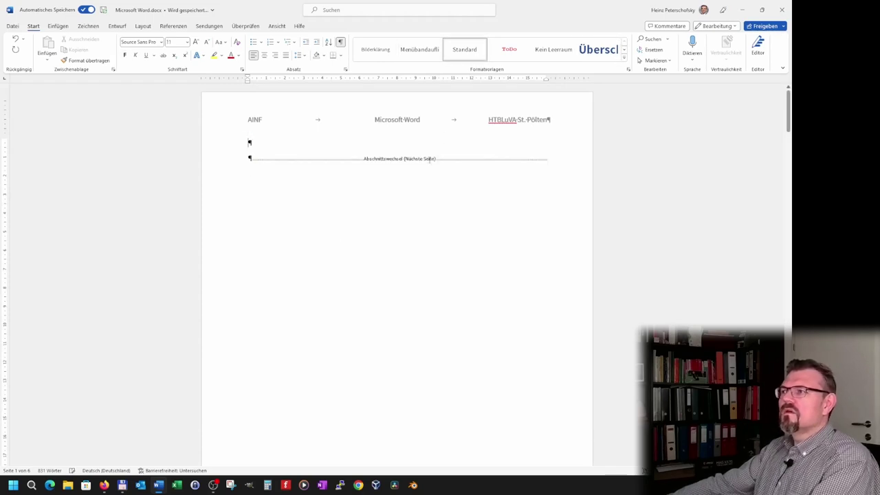
{"action": "left_click", "coordinate": [594, 54]}
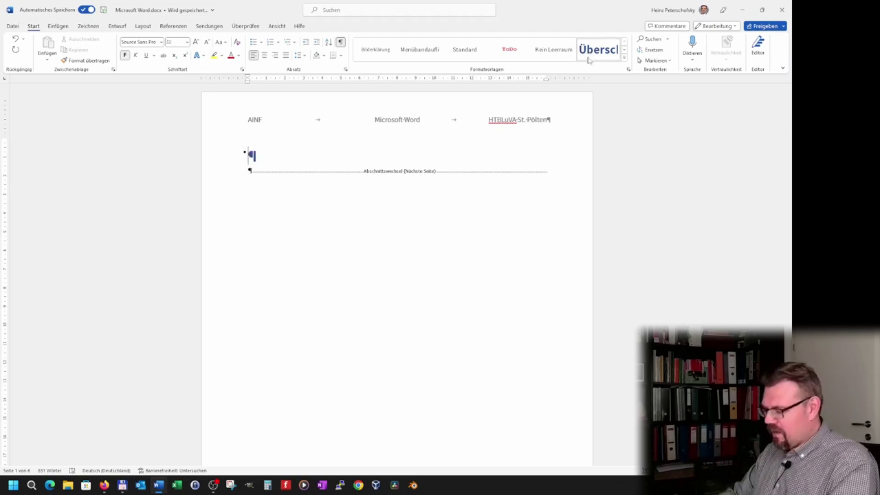
Step: Type the heading 'Inhaltsverzeichnis' and start a new line below it
{"action": "type", "text": "Inhlatsw"}
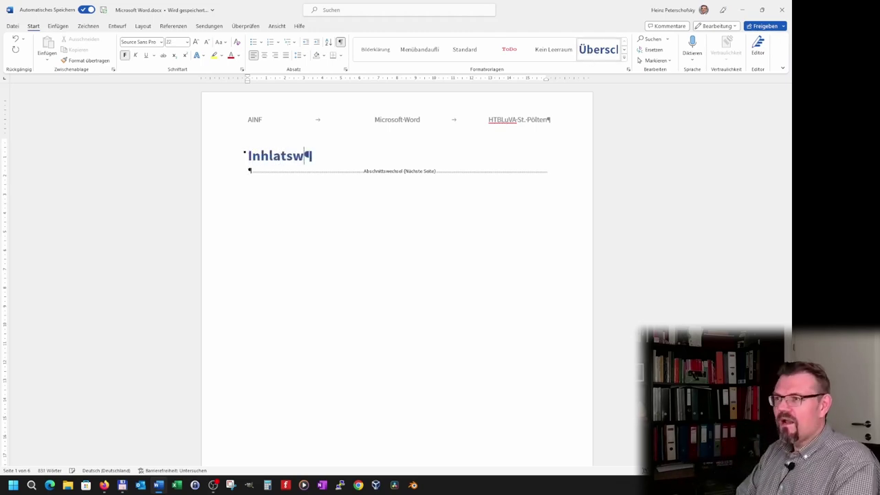
{"action": "key", "text": "BackSpace"}
{"action": "key", "text": "BackSpace"}
{"action": "key", "text": "BackSpace"}
{"action": "key", "text": "BackSpace"}
{"action": "key", "text": "BackSpace"}
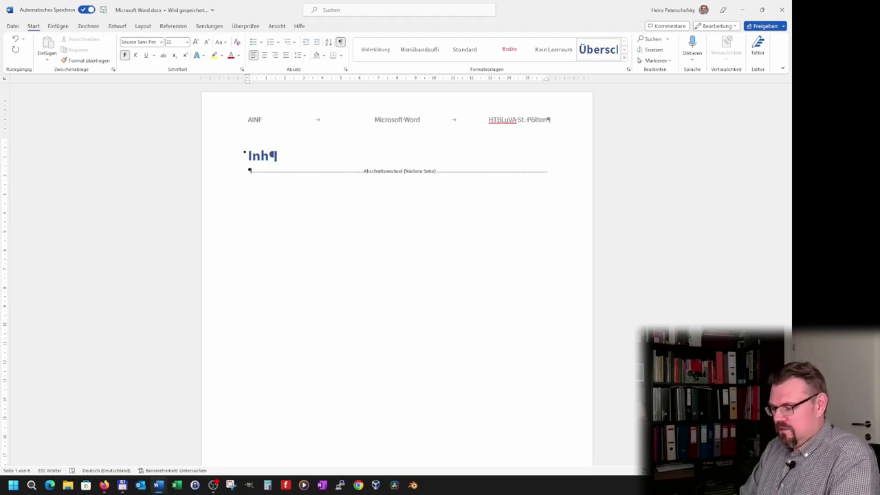
{"action": "type", "text": "altsverzei"}
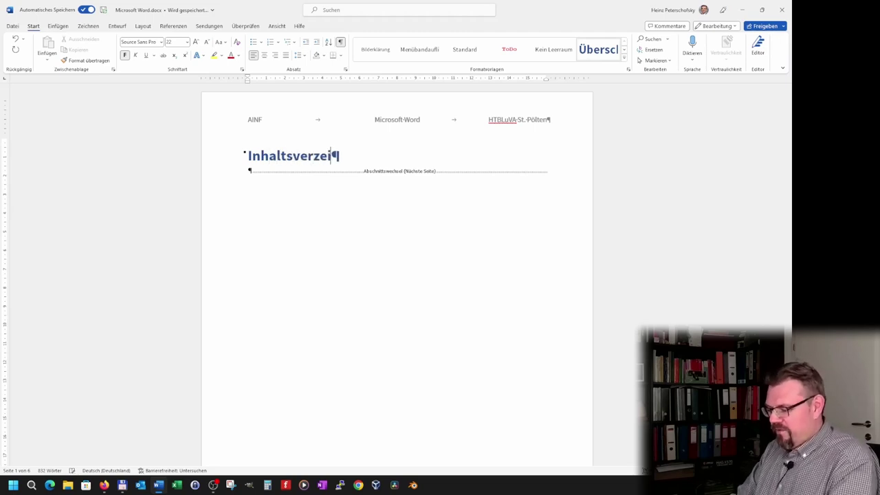
{"action": "type", "text": "chnis"}
{"action": "key", "text": "Return"}
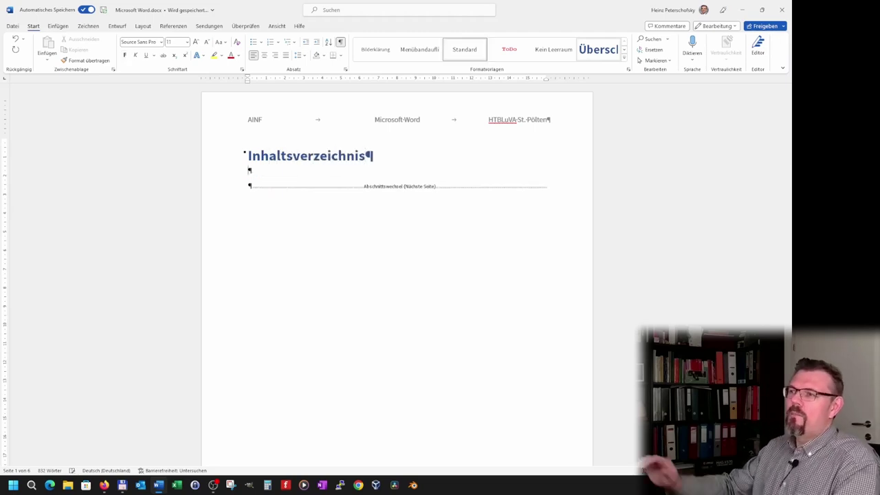
Step: Open Benutzerdefiniertes Inhaltsverzeichnis from the Inhaltsverzeichnis menu on the Referenzen tab
{"action": "left_click", "coordinate": [58, 26]}
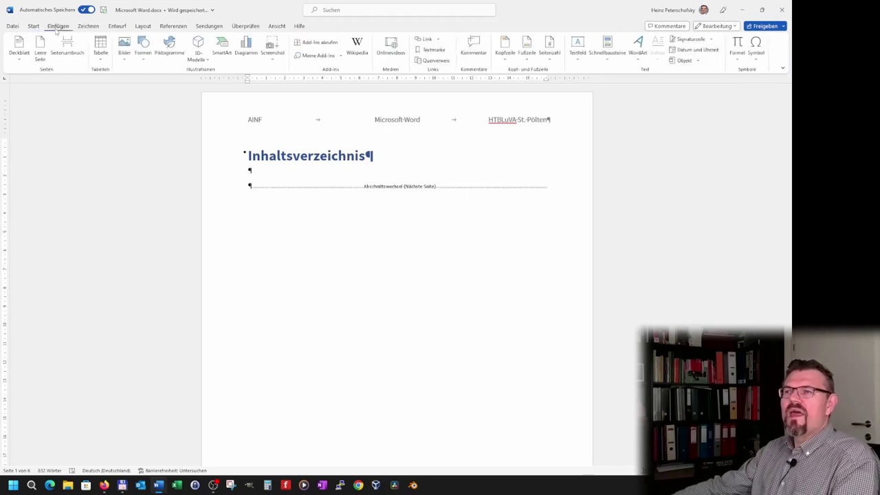
{"action": "left_click", "coordinate": [142, 27]}
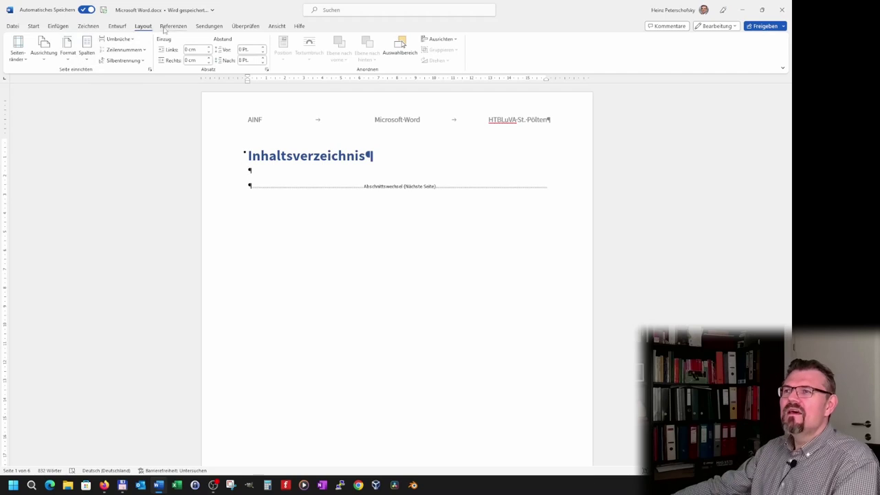
{"action": "left_click", "coordinate": [172, 26]}
{"action": "left_click", "coordinate": [24, 55]}
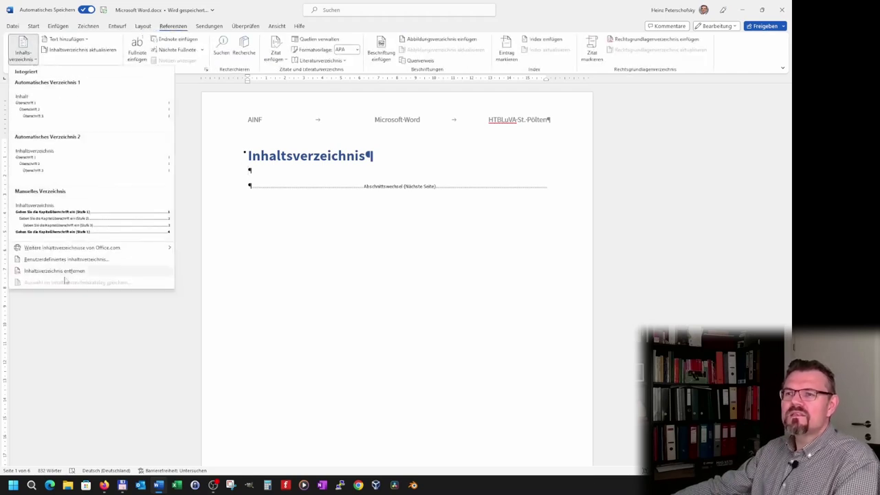
{"action": "left_click", "coordinate": [81, 260]}
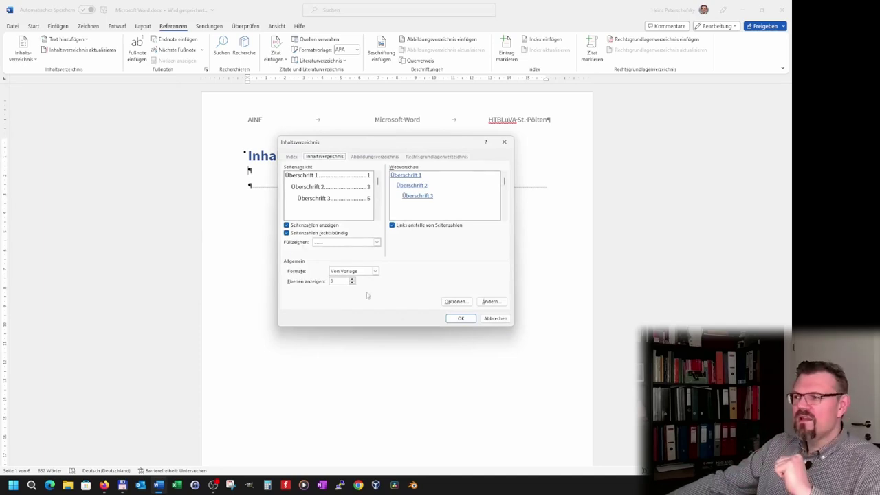
Step: Change the Verzeichnis 1 style to 10 pt bold and return to the table of contents settings
{"action": "left_click", "coordinate": [489, 303]}
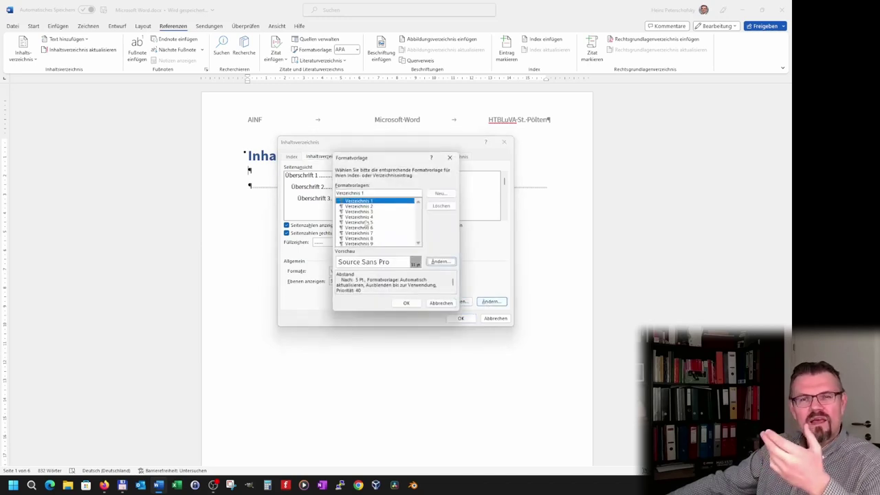
{"action": "left_click", "coordinate": [429, 262]}
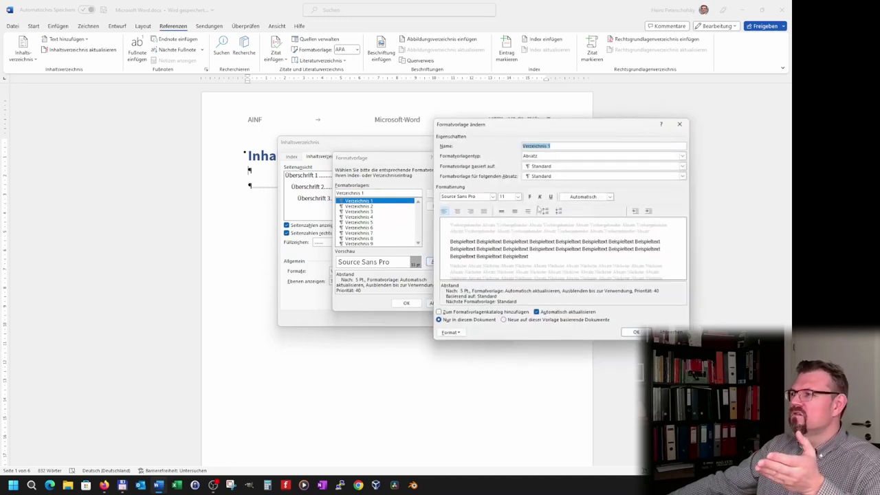
{"action": "left_click", "coordinate": [518, 198]}
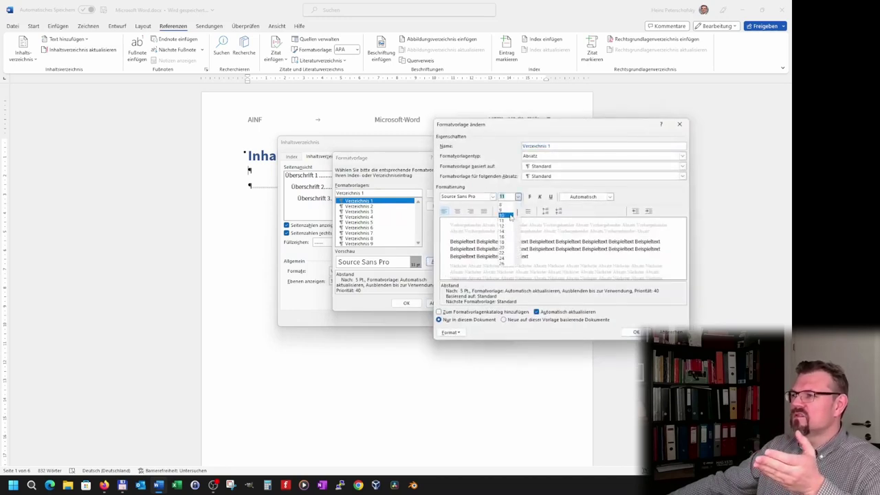
{"action": "left_click", "coordinate": [510, 216]}
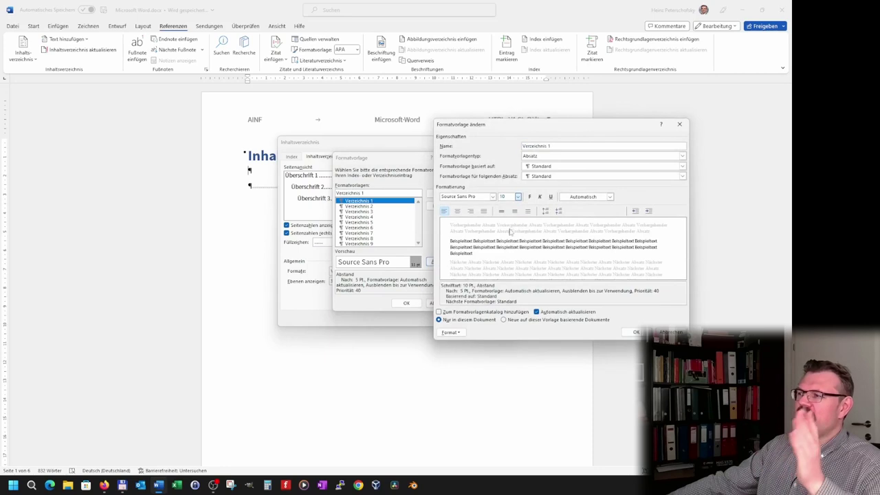
{"action": "left_click", "coordinate": [448, 333]}
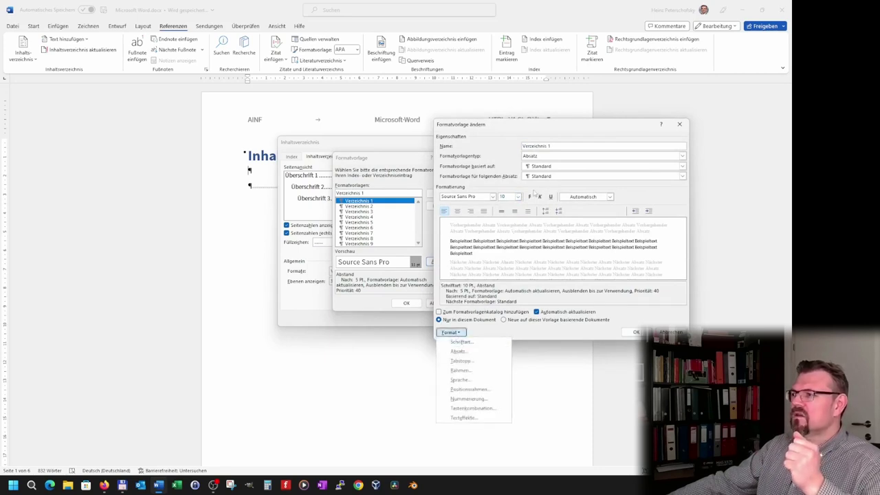
{"action": "left_click", "coordinate": [533, 197]}
{"action": "left_click", "coordinate": [529, 197]}
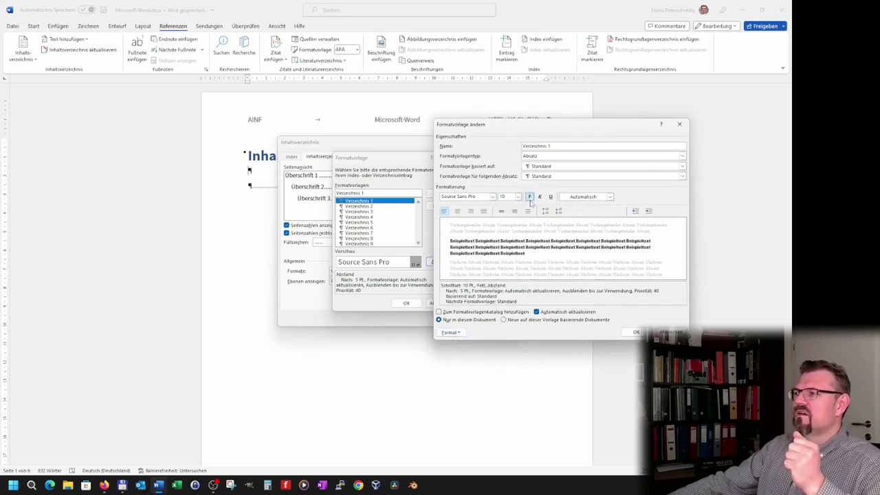
{"action": "left_click", "coordinate": [633, 333]}
{"action": "left_click", "coordinate": [406, 303]}
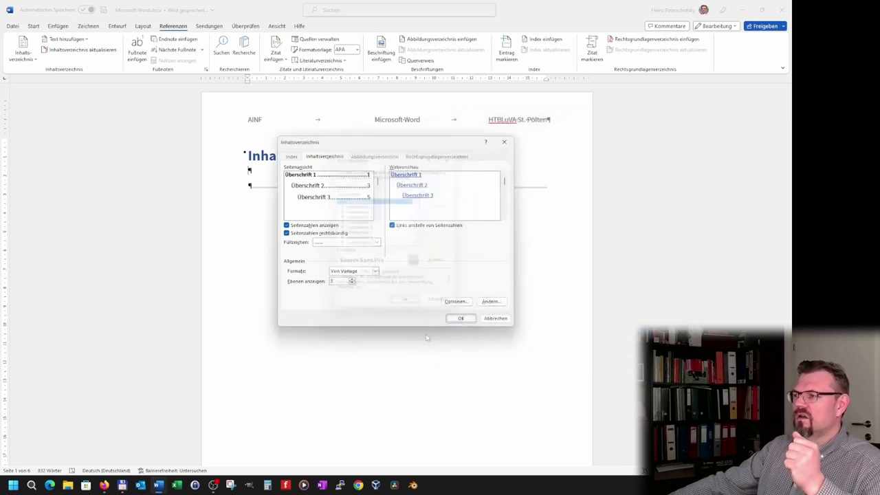
Step: Insert the dotted-leader table of contents under Inhaltsverzeichnis, then click into and out of it
{"action": "left_click", "coordinate": [461, 318]}
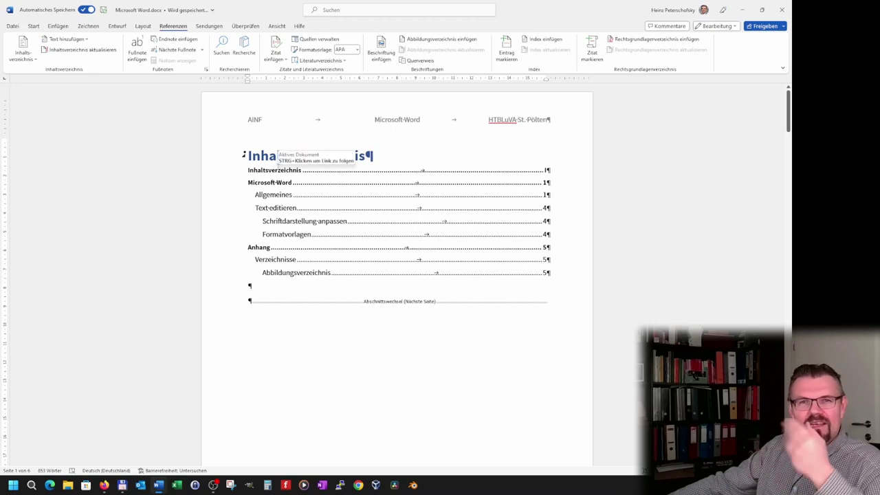
{"action": "left_click", "coordinate": [246, 169]}
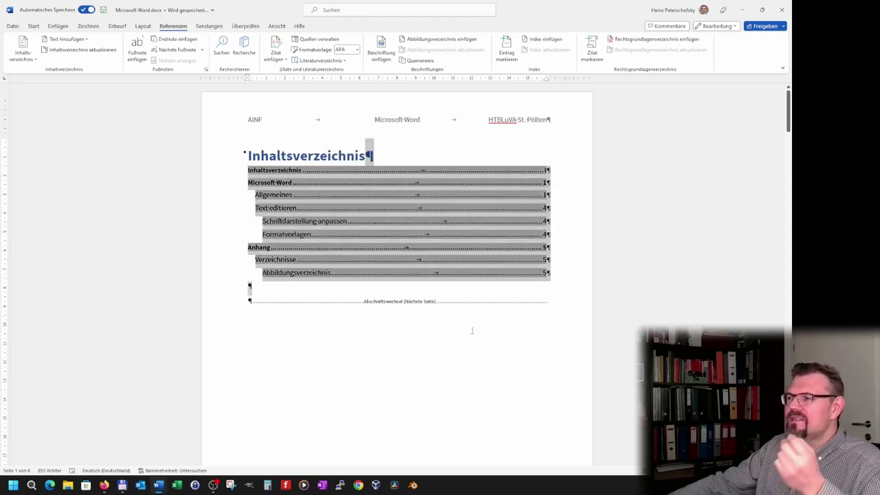
{"action": "left_click", "coordinate": [362, 326]}
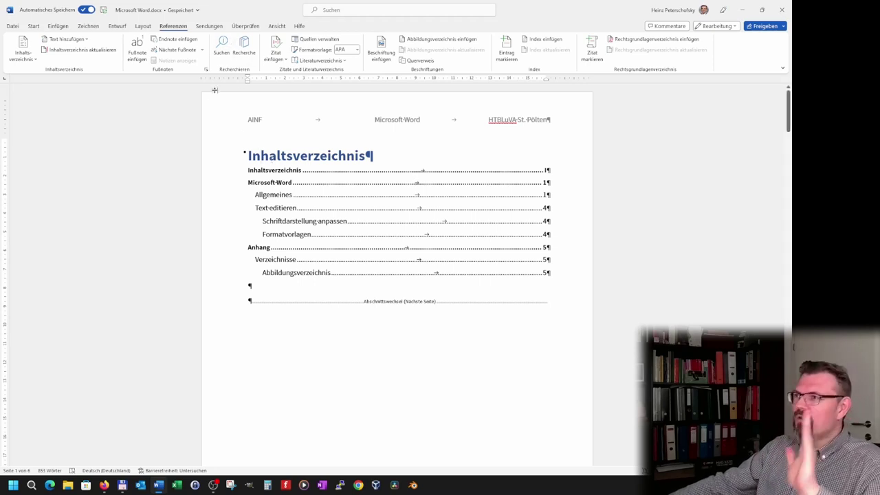
Step: Switch to outline view and set the Inhaltsverzeichnis title to body-text level
{"action": "scroll", "coordinate": [270, 26], "scroll_direction": "down", "scroll_amount": 1}
{"action": "left_click", "coordinate": [275, 26]}
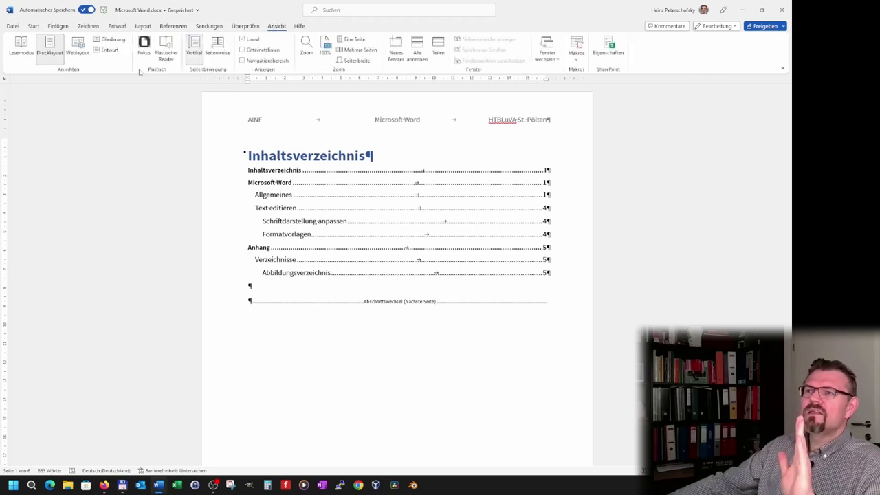
{"action": "left_click", "coordinate": [113, 40]}
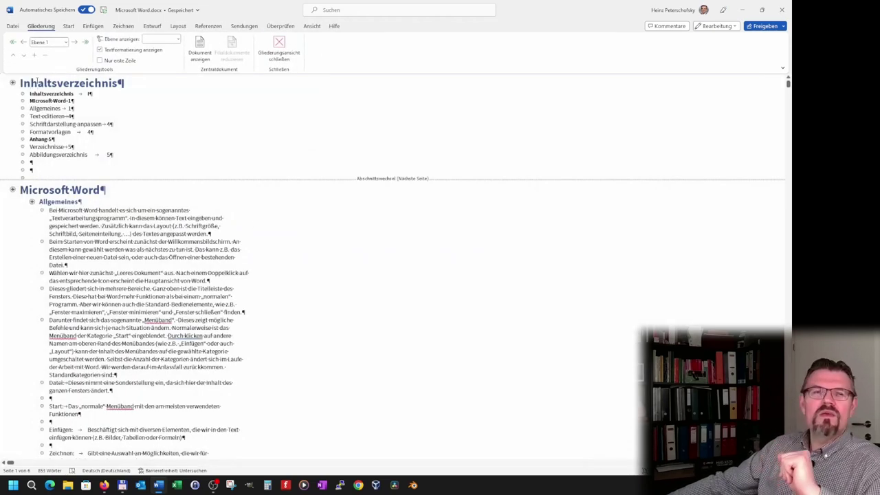
{"action": "left_click", "coordinate": [65, 42]}
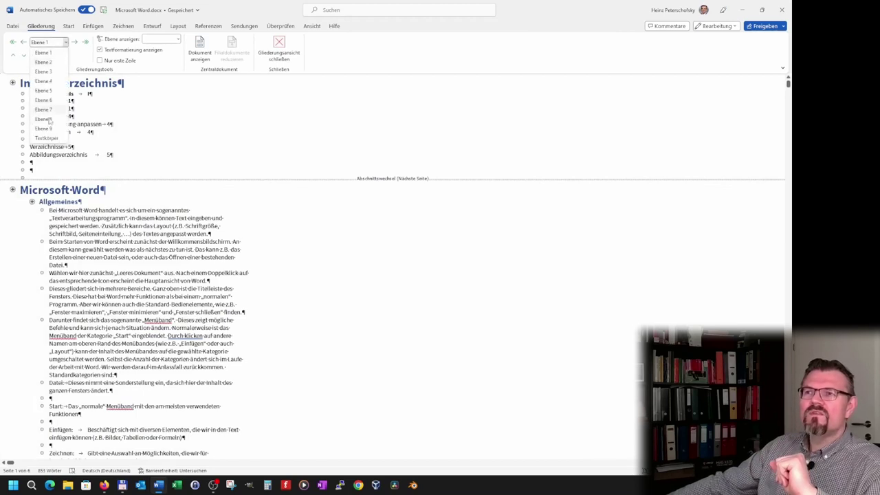
{"action": "left_click", "coordinate": [47, 139]}
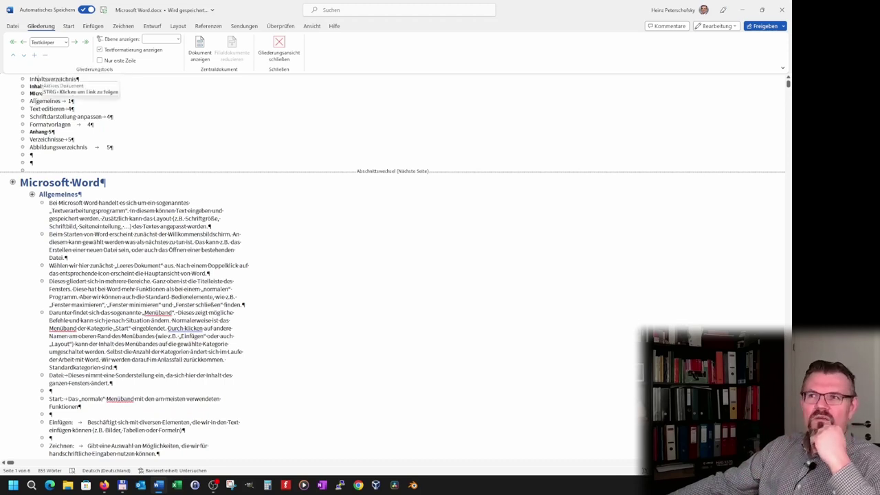
Step: After briefly trying Überschrift 1, give the title body-text level and the Standard style
{"action": "left_click", "coordinate": [69, 27]}
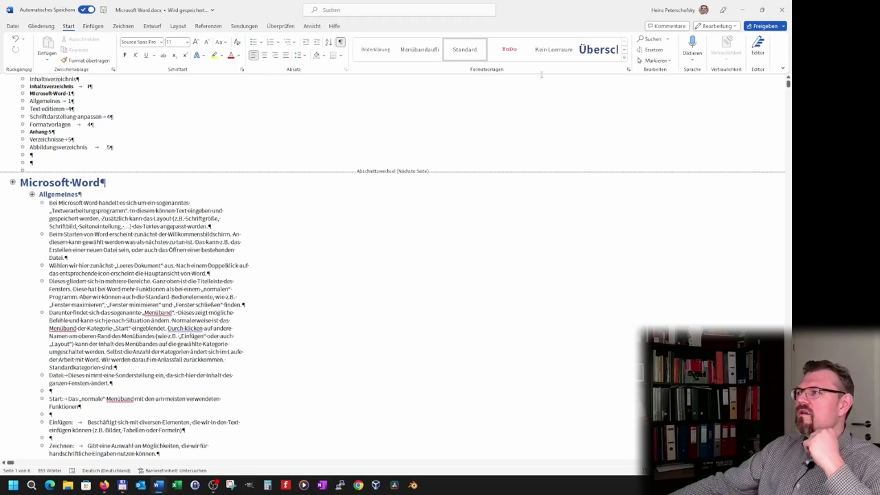
{"action": "left_click", "coordinate": [598, 50]}
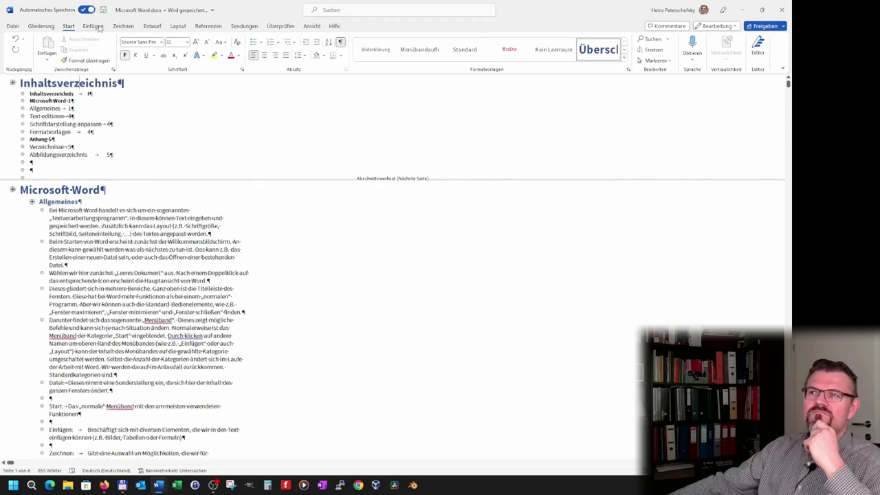
{"action": "left_click", "coordinate": [40, 27]}
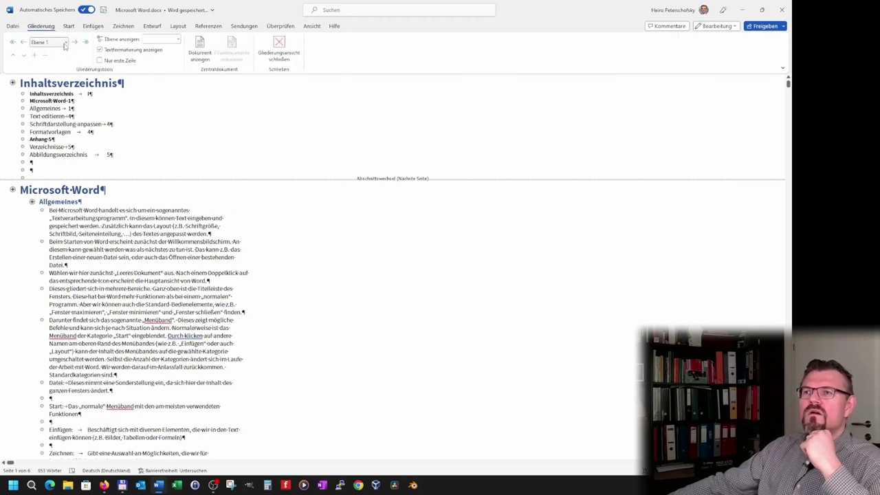
{"action": "left_click", "coordinate": [65, 43]}
{"action": "left_click", "coordinate": [44, 138]}
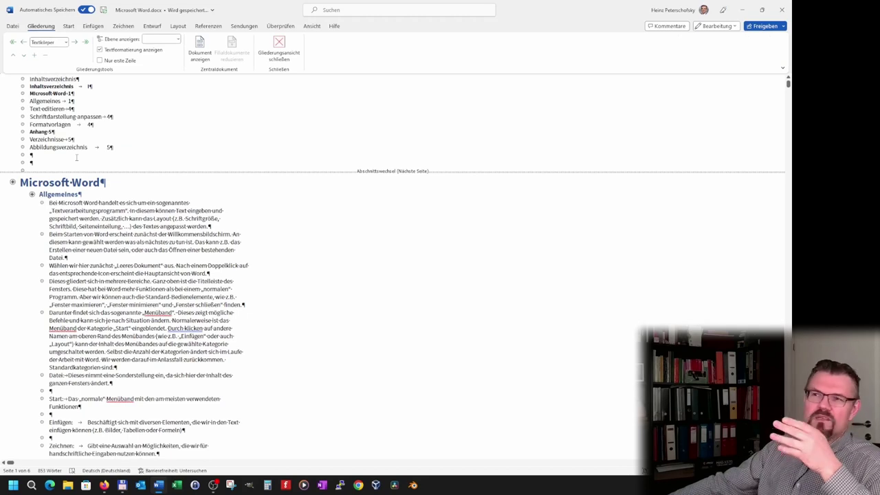
{"action": "left_click", "coordinate": [69, 26]}
{"action": "left_click", "coordinate": [470, 52]}
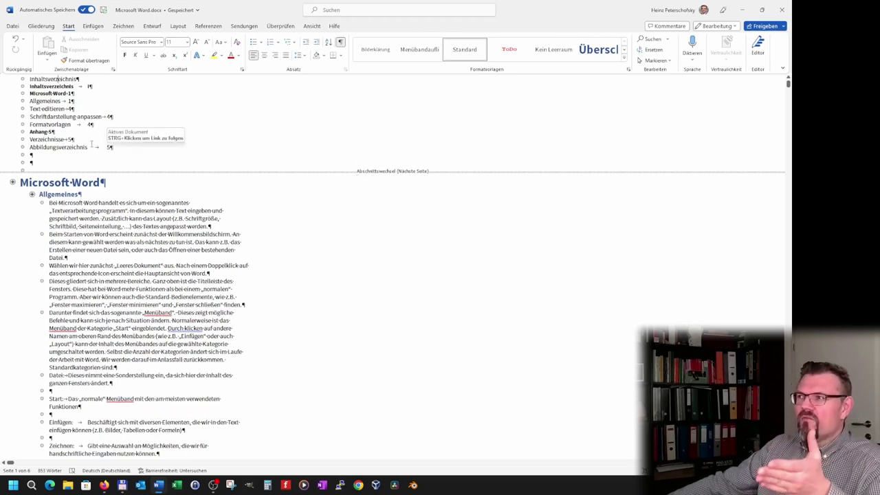
Step: Start a new paragraph style named Titelleiste, based on Standard with Standard as following style
{"action": "left_click", "coordinate": [627, 69]}
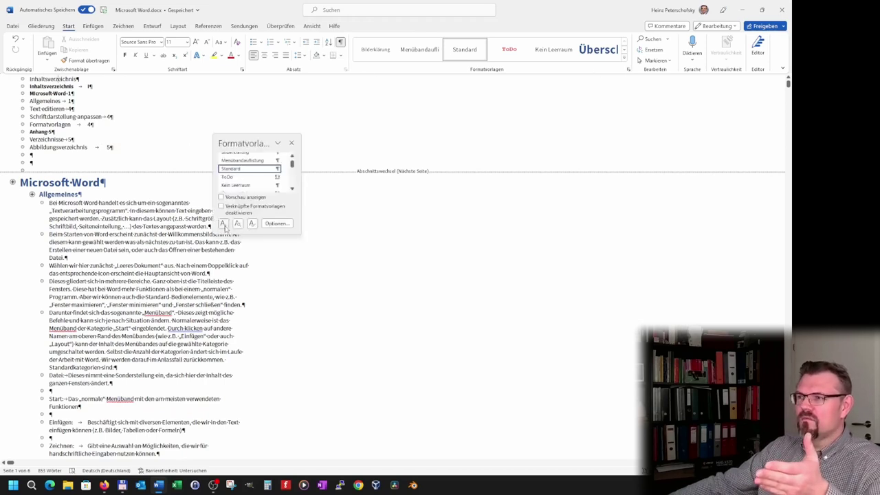
{"action": "left_click", "coordinate": [224, 224]}
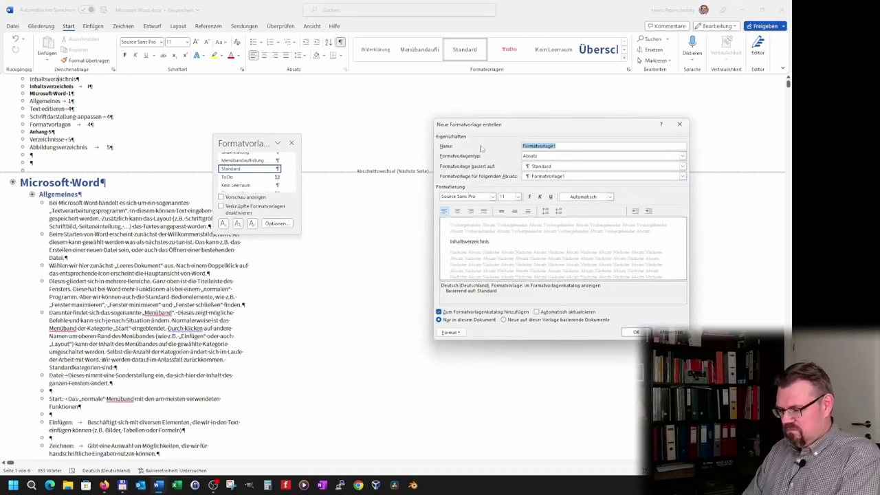
{"action": "type", "text": "Ti"}
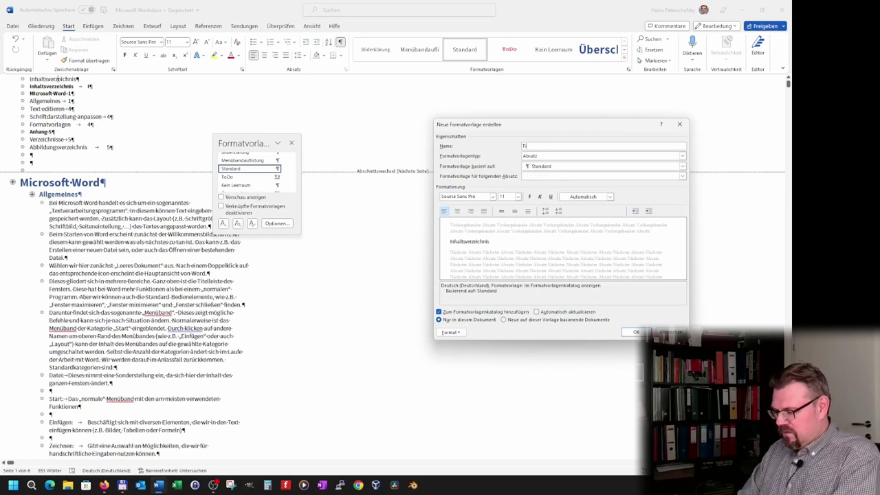
{"action": "type", "text": "telleiste"}
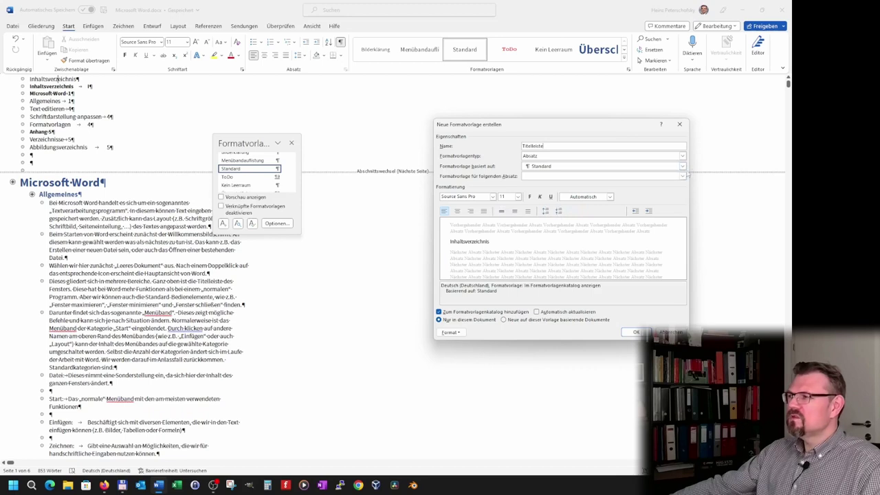
{"action": "left_click", "coordinate": [682, 166]}
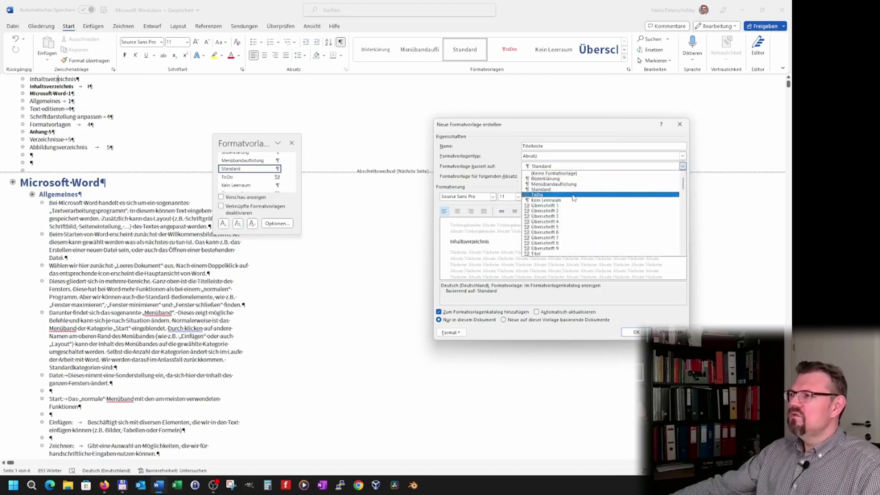
{"action": "left_click", "coordinate": [570, 206]}
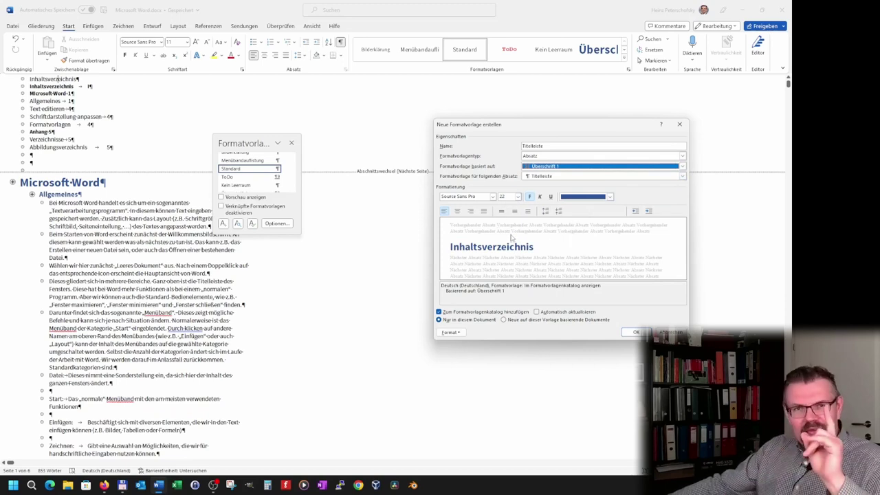
{"action": "left_click", "coordinate": [682, 177]}
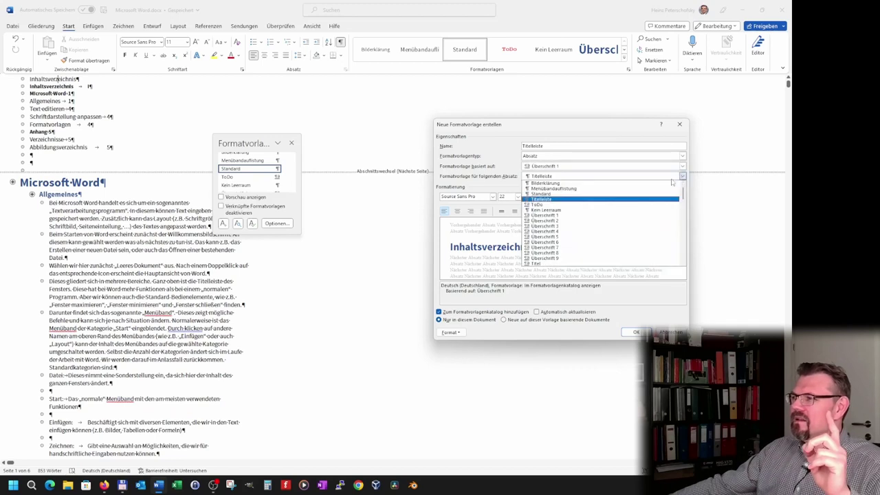
{"action": "left_click", "coordinate": [548, 194]}
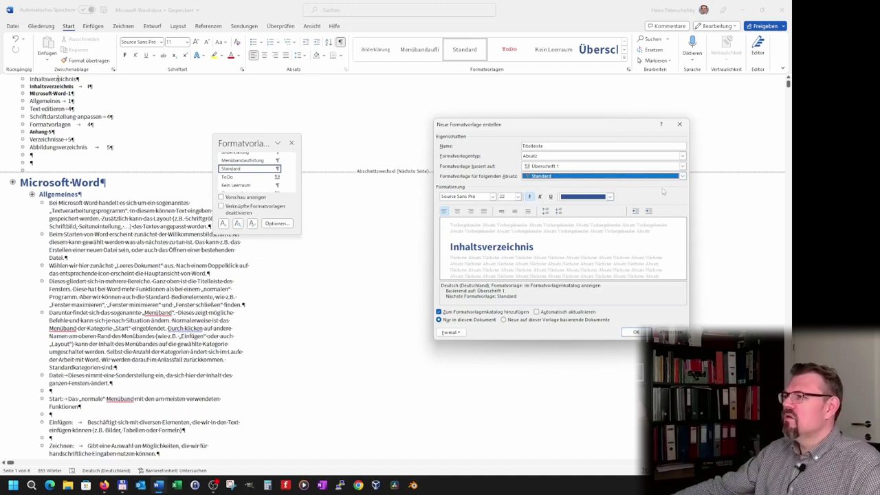
{"action": "left_click", "coordinate": [682, 165]}
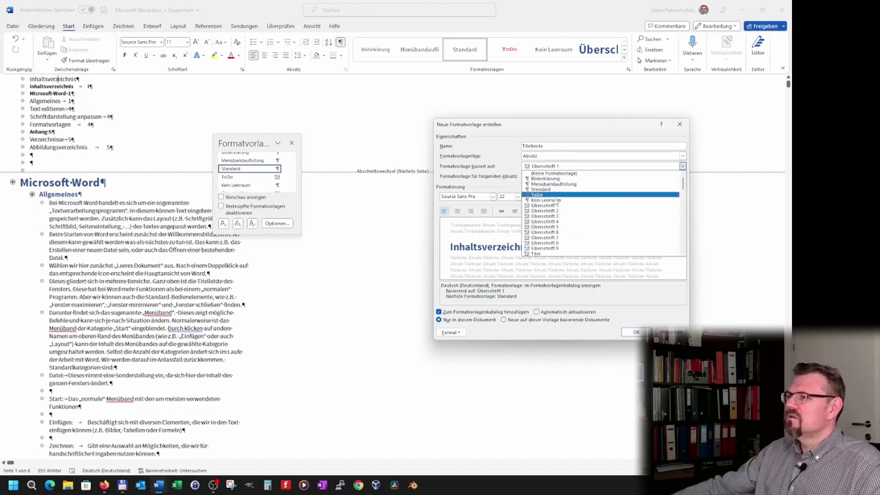
{"action": "left_click", "coordinate": [541, 189]}
Step: Give Titelleiste 22 pt bold dark blue text and apply it to the title
{"action": "left_click", "coordinate": [518, 197]}
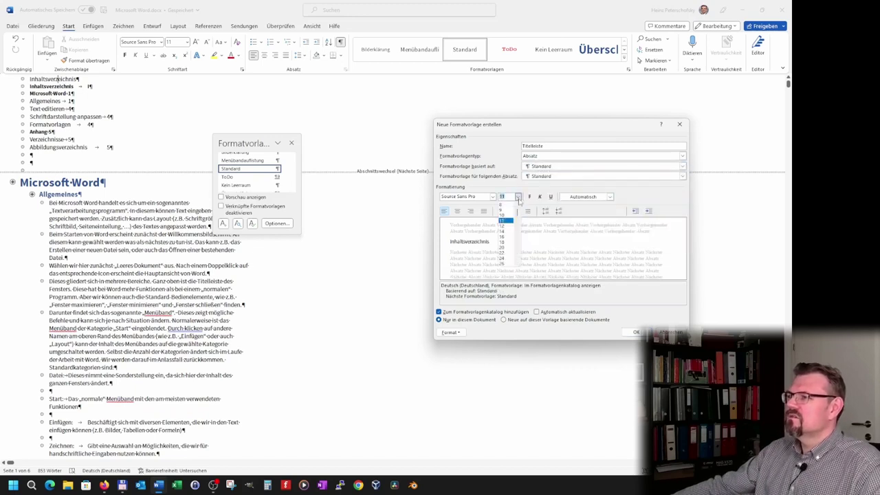
{"action": "left_click", "coordinate": [502, 253]}
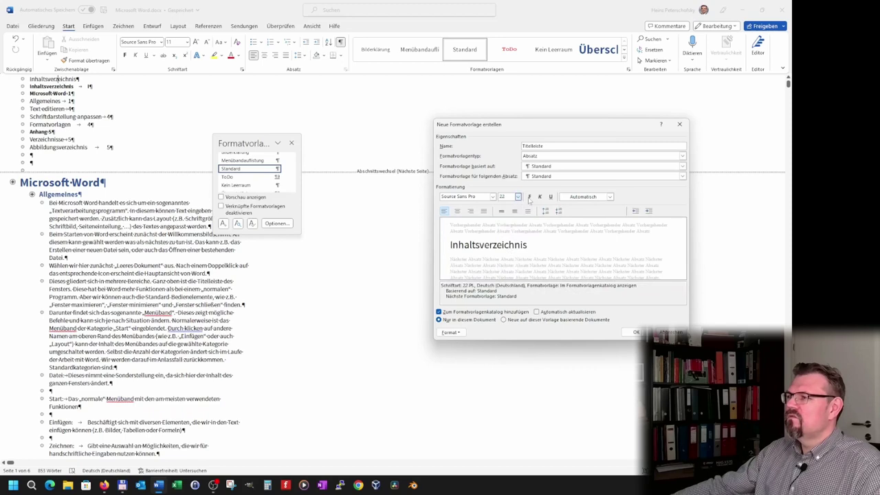
{"action": "left_click", "coordinate": [529, 198]}
{"action": "left_click", "coordinate": [610, 196]}
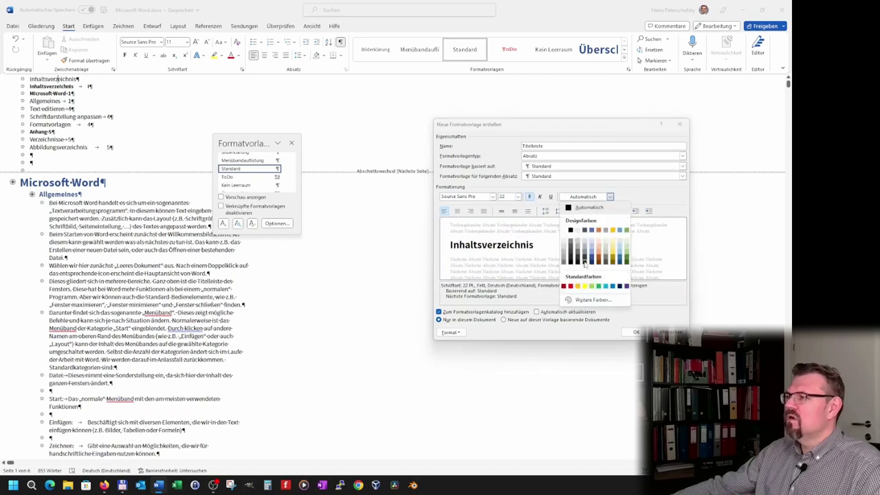
{"action": "left_click", "coordinate": [591, 230]}
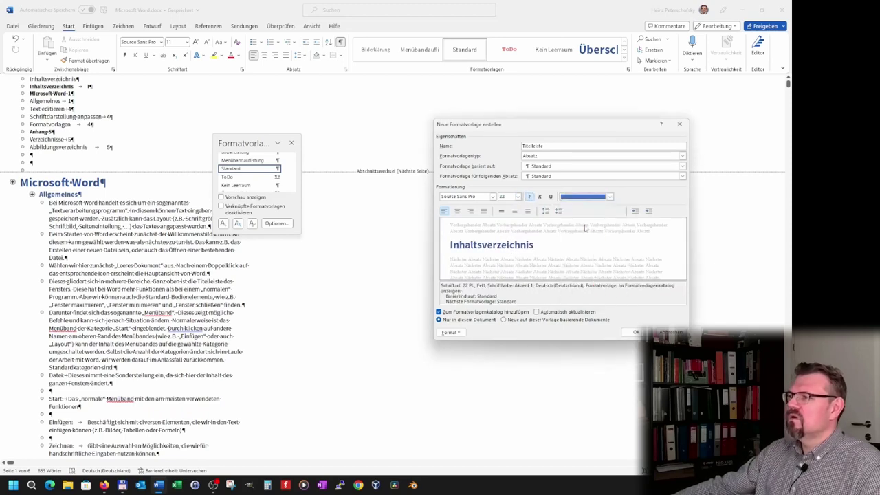
{"action": "left_click", "coordinate": [610, 197]}
{"action": "left_click", "coordinate": [591, 260]}
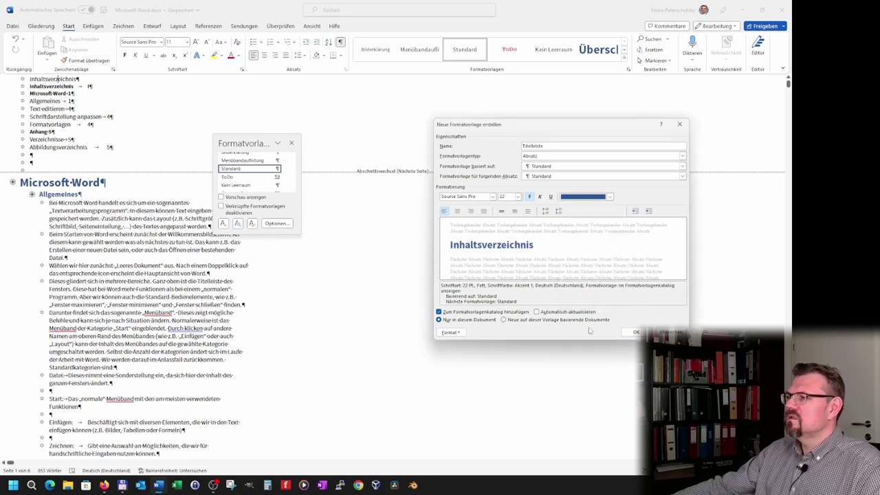
{"action": "left_click", "coordinate": [635, 332]}
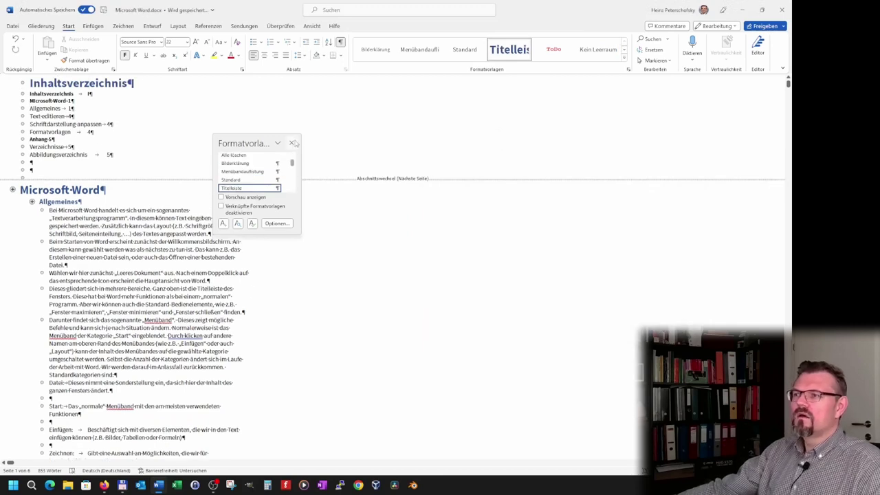
Step: Close the Styles pane and return the document to Print Layout (Drucklayout) view
{"action": "left_click", "coordinate": [292, 143]}
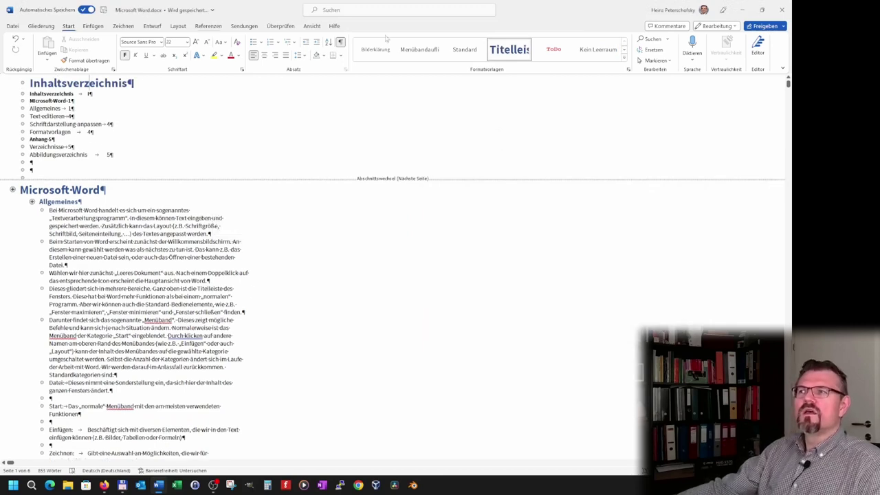
{"action": "left_click", "coordinate": [41, 26]}
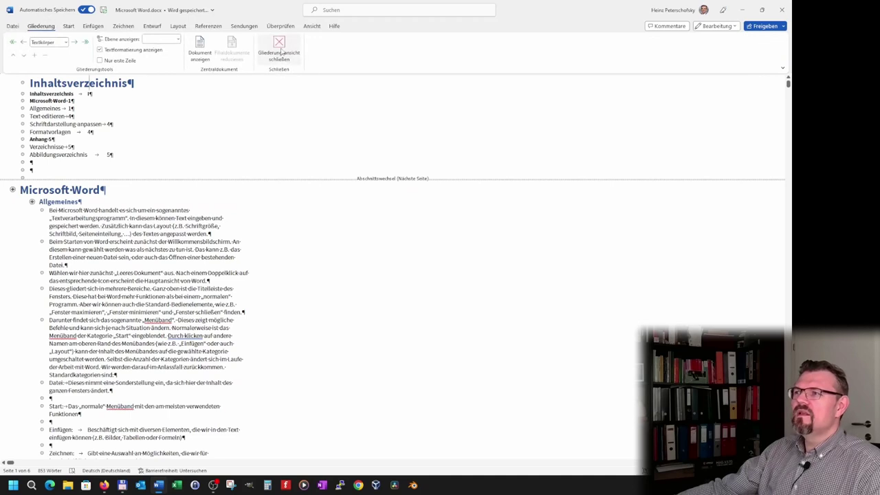
{"action": "left_click", "coordinate": [178, 26]}
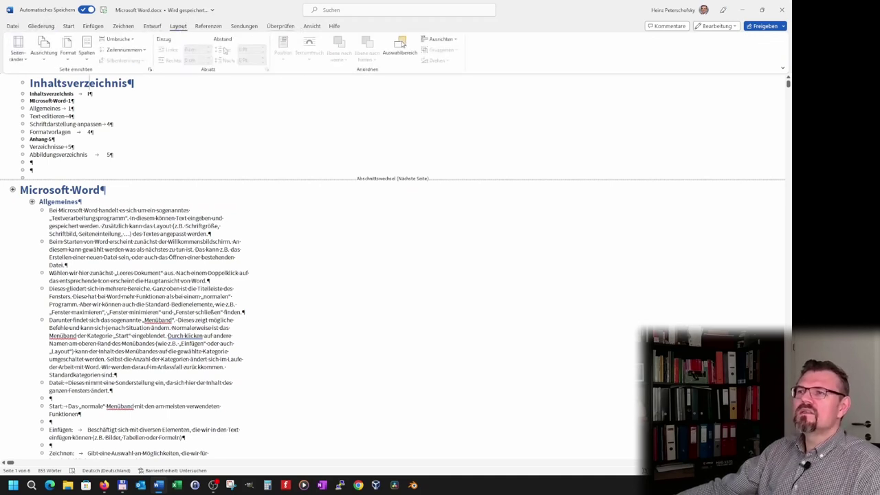
{"action": "left_click", "coordinate": [311, 26]}
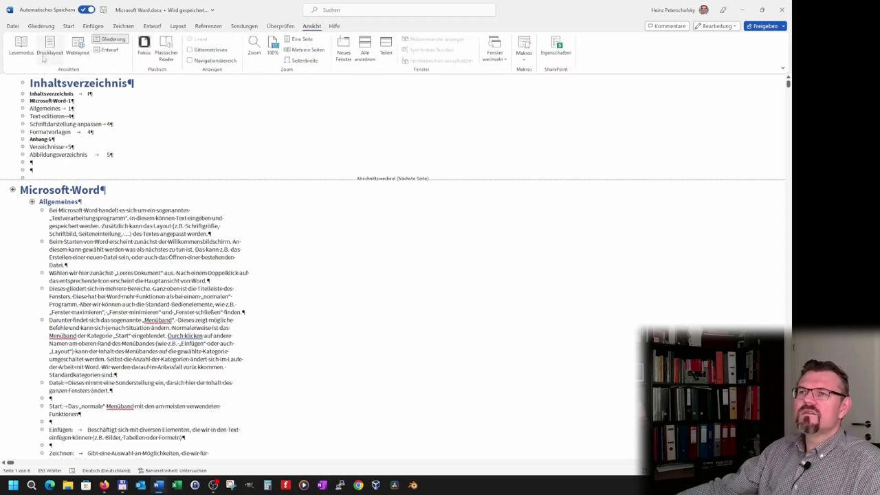
{"action": "left_click", "coordinate": [45, 55]}
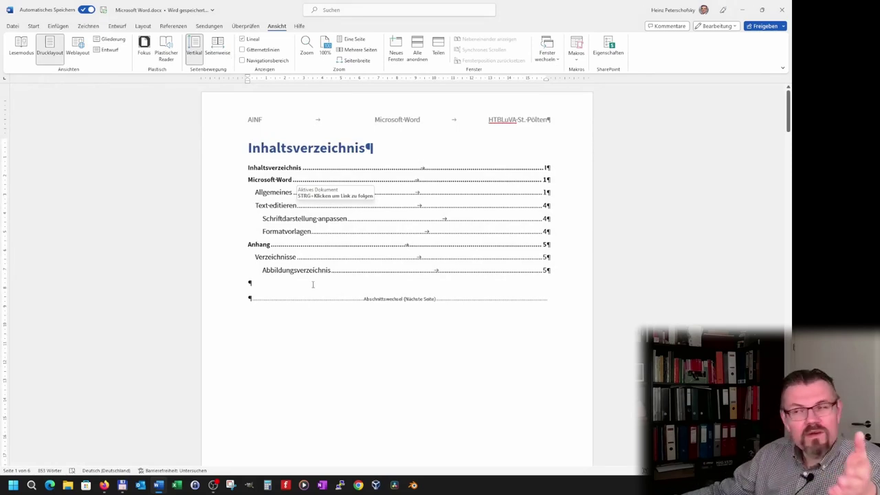
Step: Update the entire table of contents so it no longer lists Inhaltsverzeichnis
{"action": "left_click_drag", "start_coordinate": [284, 240], "coordinate": [284, 234]}
{"action": "right_click", "coordinate": [284, 233]}
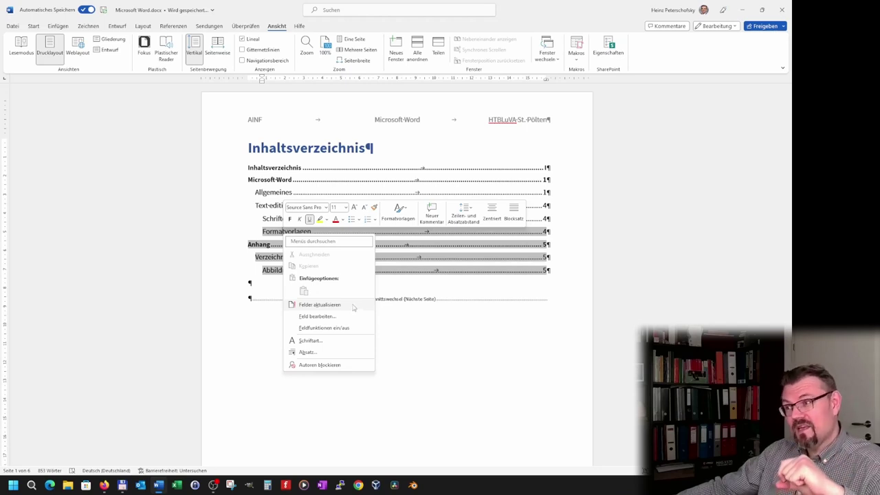
{"action": "left_click", "coordinate": [353, 307]}
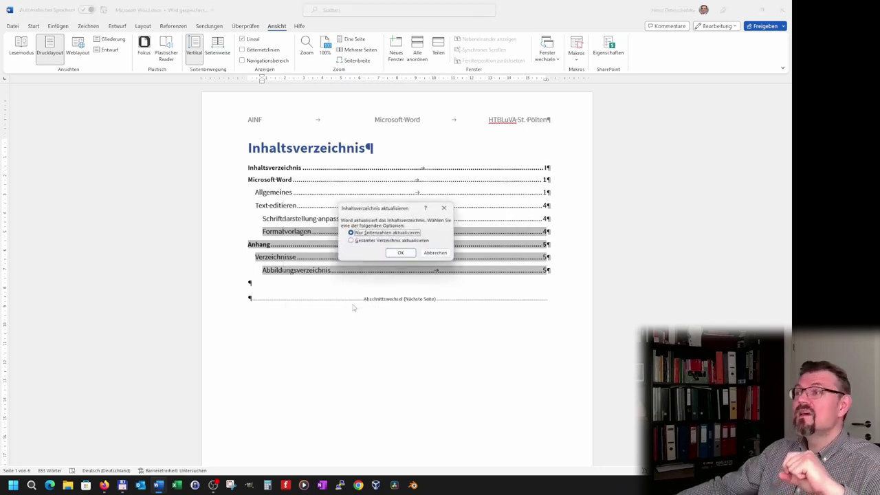
{"action": "left_click", "coordinate": [352, 241]}
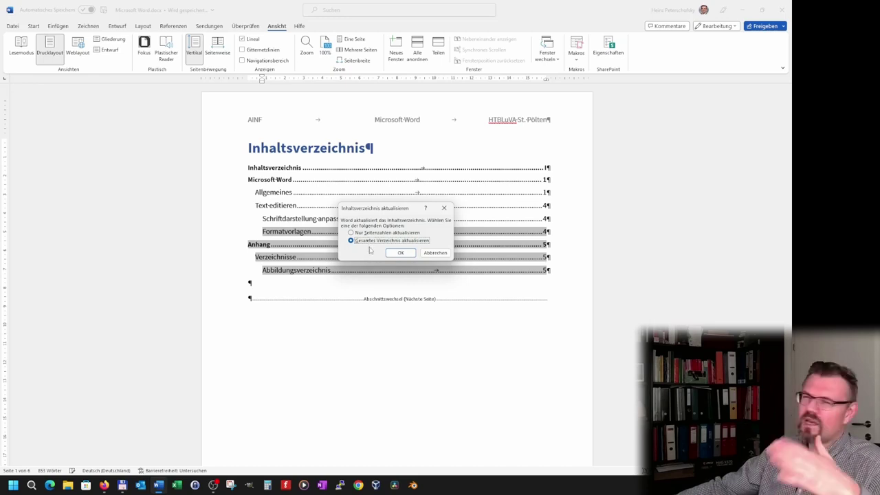
{"action": "left_click", "coordinate": [400, 252]}
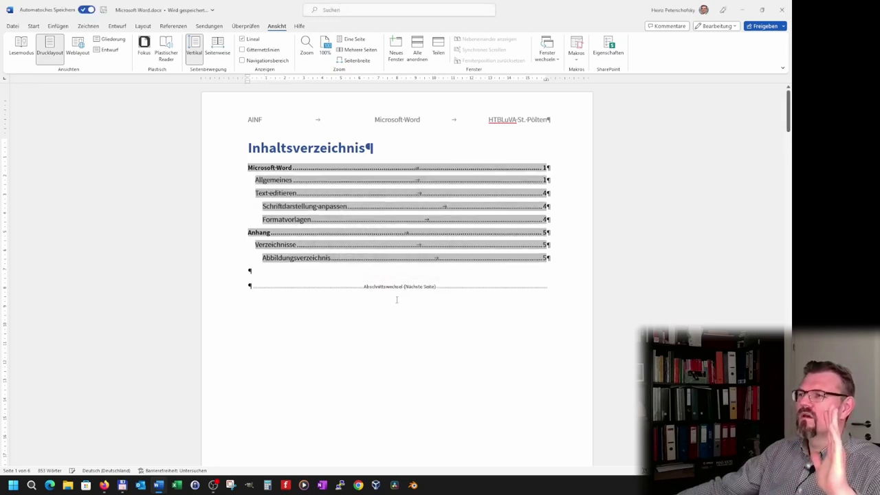
{"action": "left_click", "coordinate": [377, 275]}
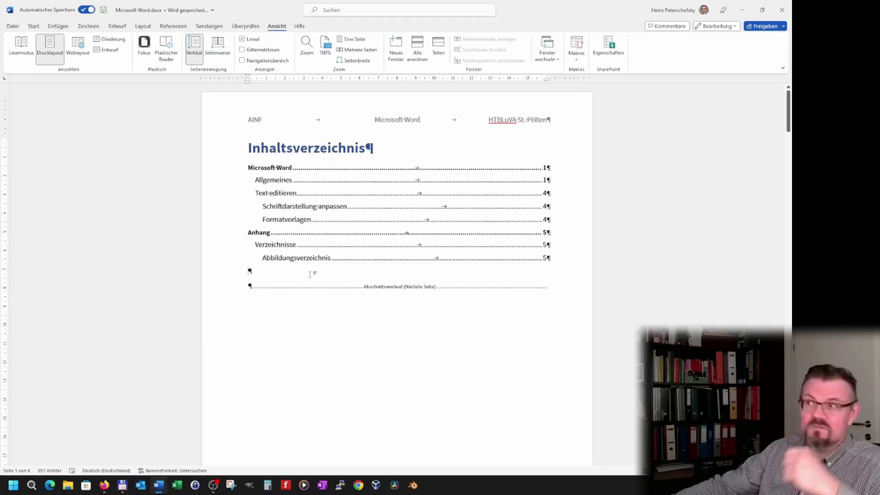
{"action": "scroll", "coordinate": [338, 336], "scroll_direction": "down", "scroll_amount": 1}
{"action": "scroll", "coordinate": [399, 267], "scroll_direction": "down", "scroll_amount": 1}
{"action": "scroll", "coordinate": [396, 349], "scroll_direction": "down", "scroll_amount": 3}
{"action": "scroll", "coordinate": [413, 354], "scroll_direction": "down", "scroll_amount": 5}
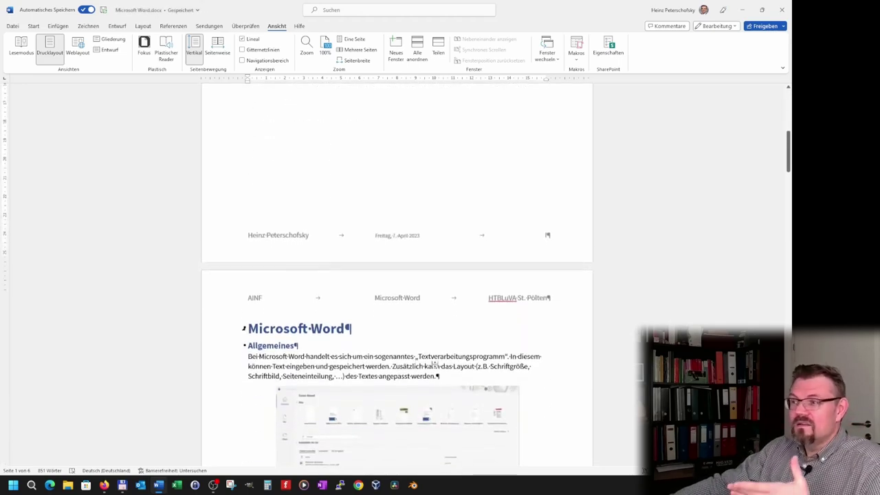
{"action": "scroll", "coordinate": [435, 363], "scroll_direction": "up", "scroll_amount": 6}
{"action": "scroll", "coordinate": [435, 363], "scroll_direction": "up", "scroll_amount": 1}
{"action": "scroll", "coordinate": [435, 364], "scroll_direction": "up", "scroll_amount": 2}
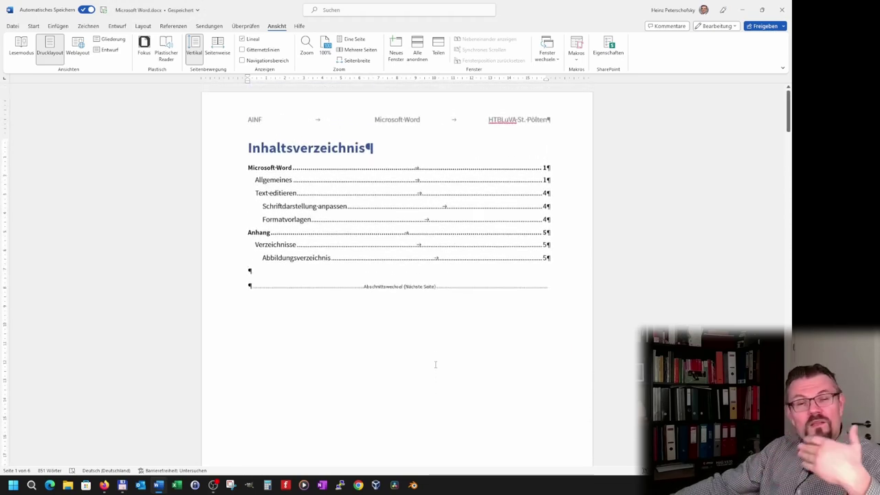
Step: Hide the formatting marks (¶) and select the table of contents
{"action": "left_click", "coordinate": [33, 26]}
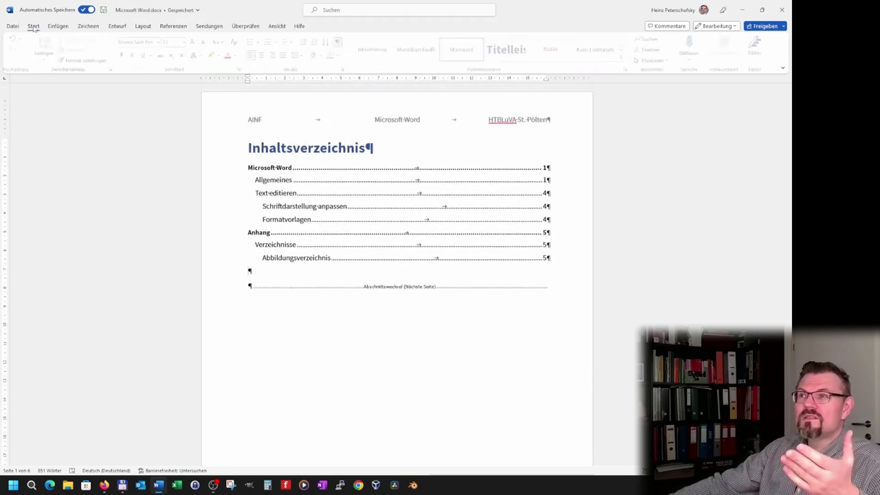
{"action": "left_click", "coordinate": [339, 42]}
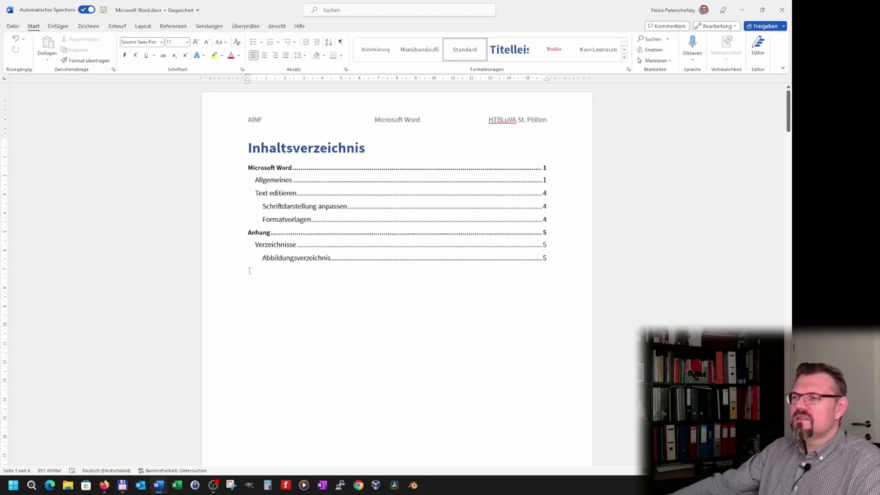
{"action": "key", "text": "shift+Up"}
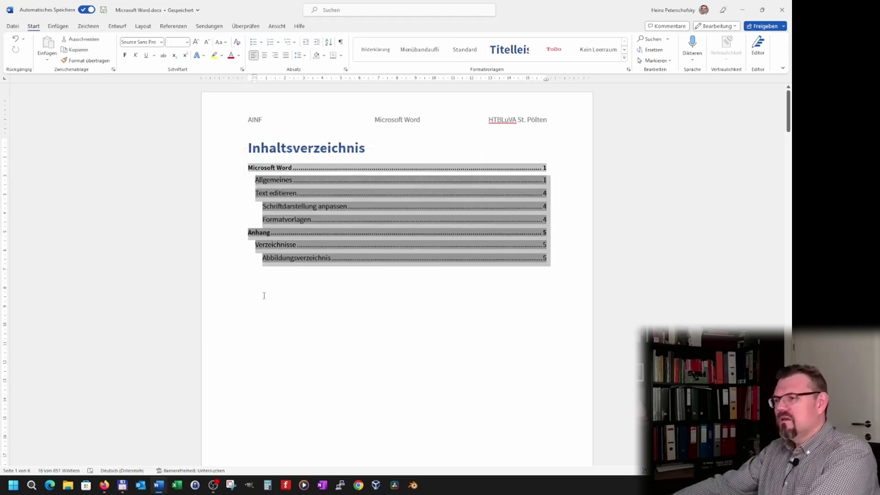
Step: Select and delete the old table of contents
{"action": "left_click", "coordinate": [262, 287]}
{"action": "left_click_drag", "start_coordinate": [255, 274], "coordinate": [249, 174]}
{"action": "key", "text": "Delete"}
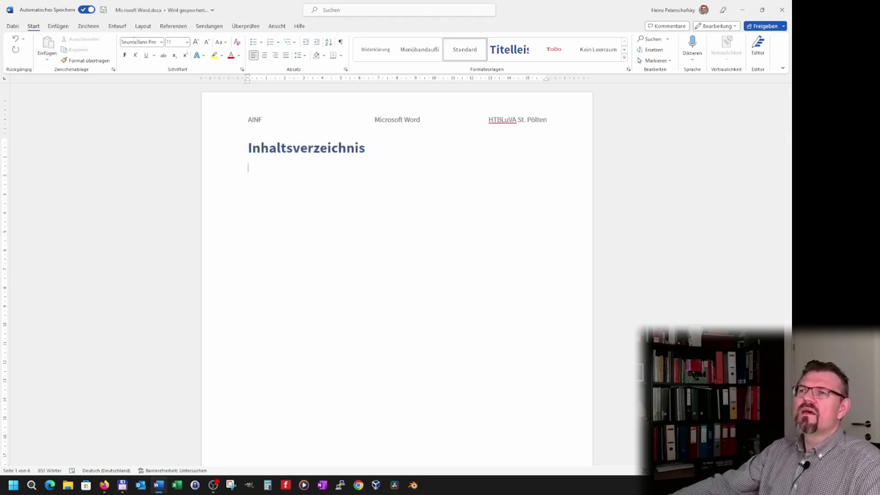
Step: In a custom table of contents, set the Verzeichnis 2 style to 10 pt and check its paragraph settings
{"action": "left_click", "coordinate": [173, 26]}
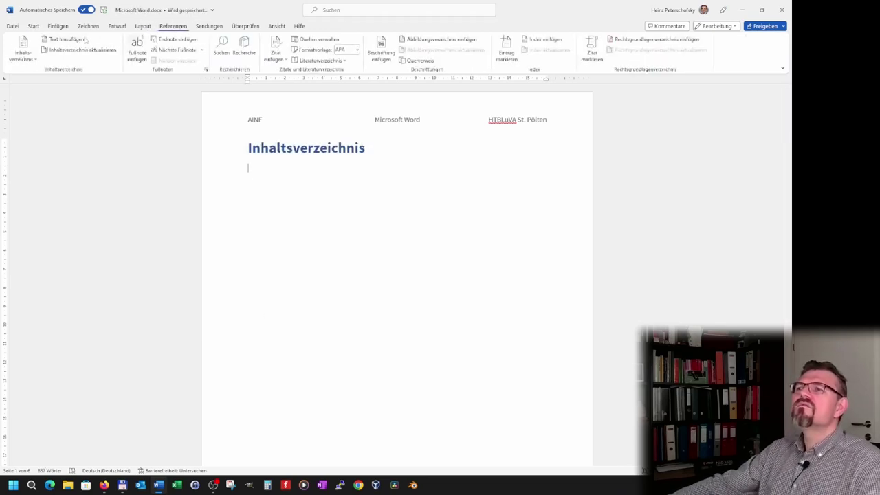
{"action": "left_click", "coordinate": [31, 58]}
{"action": "left_click", "coordinate": [74, 263]}
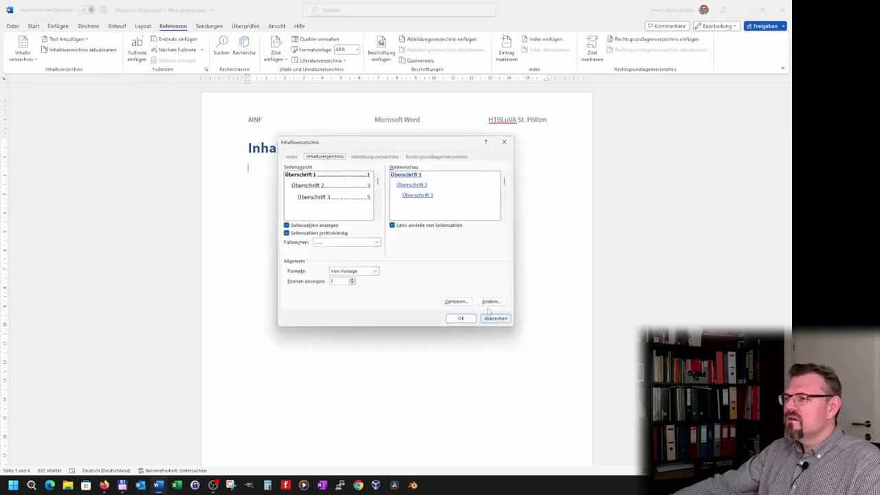
{"action": "left_click", "coordinate": [490, 302]}
{"action": "left_click", "coordinate": [359, 206]}
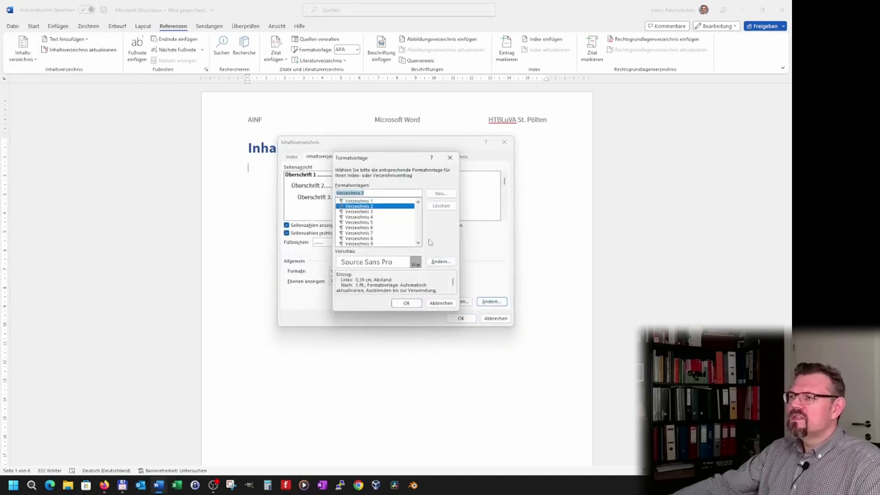
{"action": "left_click", "coordinate": [440, 262]}
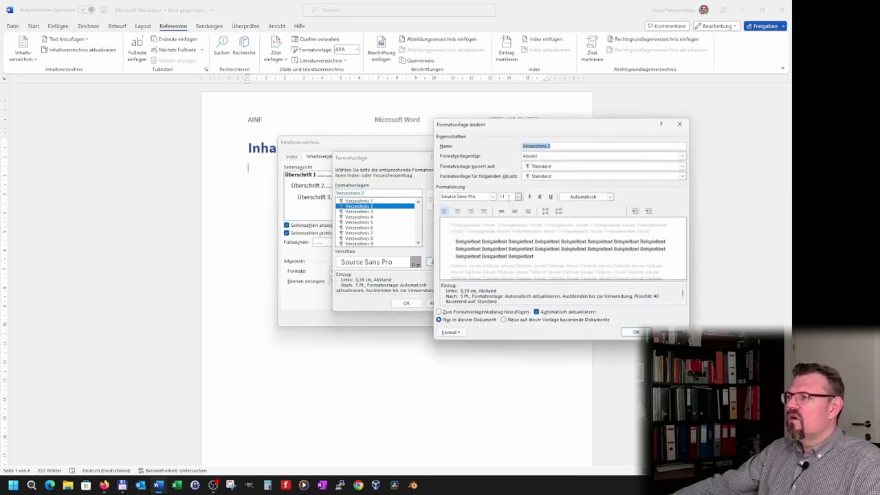
{"action": "left_click", "coordinate": [508, 216]}
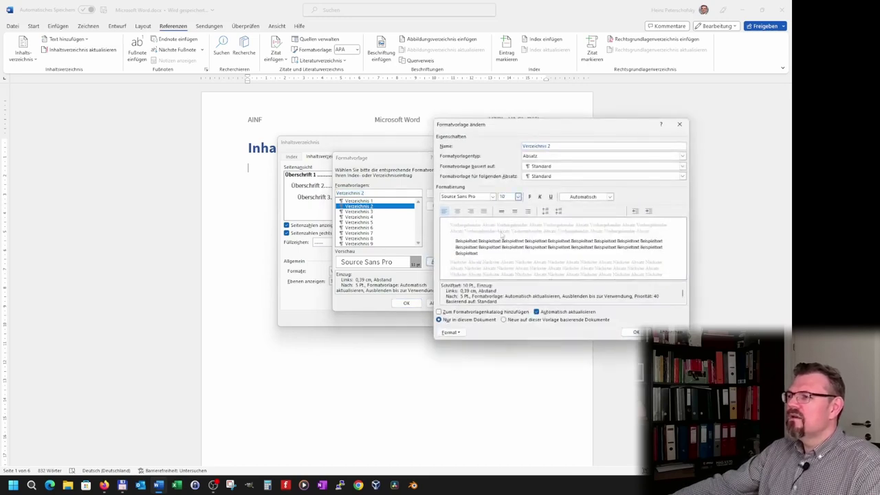
{"action": "left_click", "coordinate": [451, 332]}
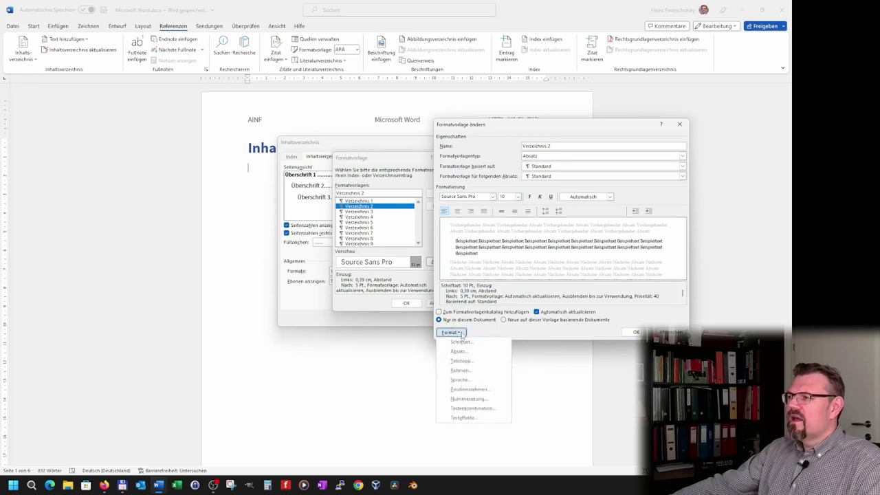
{"action": "left_click", "coordinate": [465, 352]}
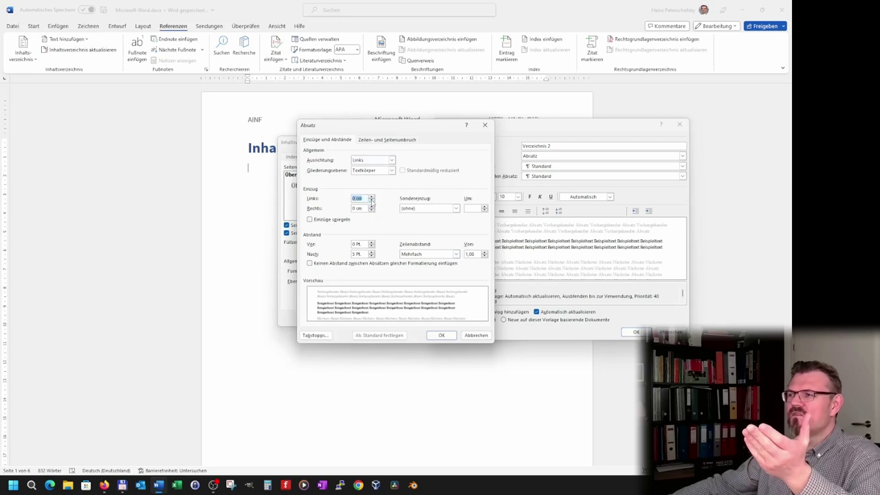
{"action": "left_click", "coordinate": [440, 336]}
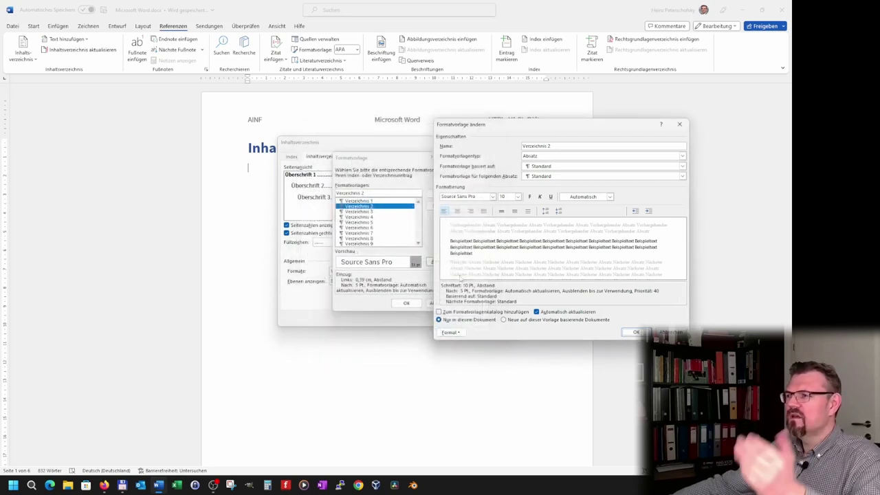
Step: Confirm Verzeichnis 2, then make Verzeichnis 3 entries 10 pt italic, checking paragraph settings
{"action": "left_click", "coordinate": [636, 333]}
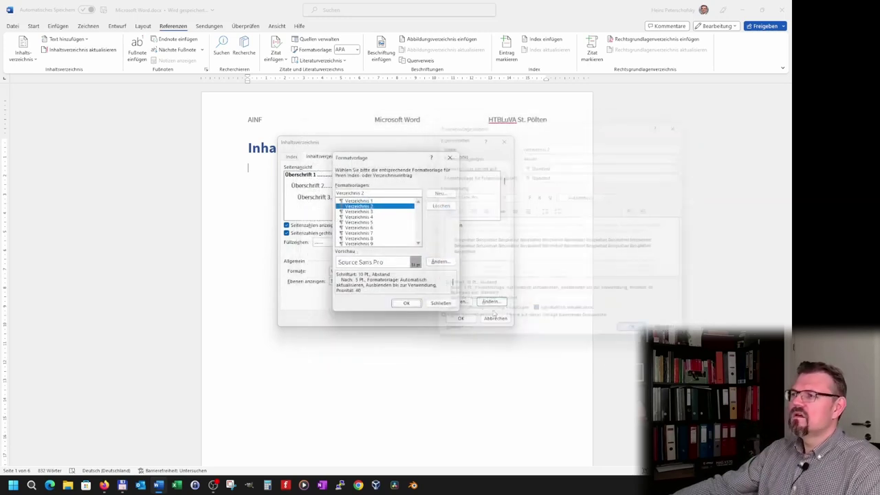
{"action": "left_click", "coordinate": [368, 212]}
{"action": "left_click", "coordinate": [433, 262]}
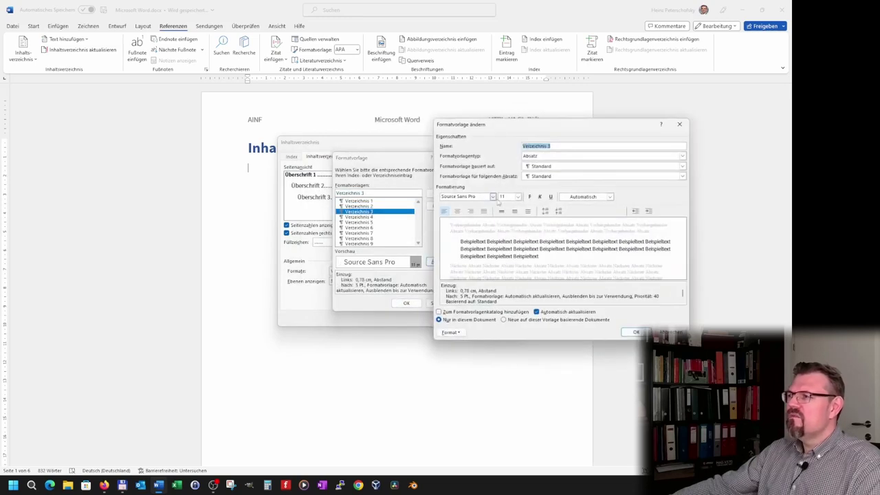
{"action": "left_click", "coordinate": [512, 217]}
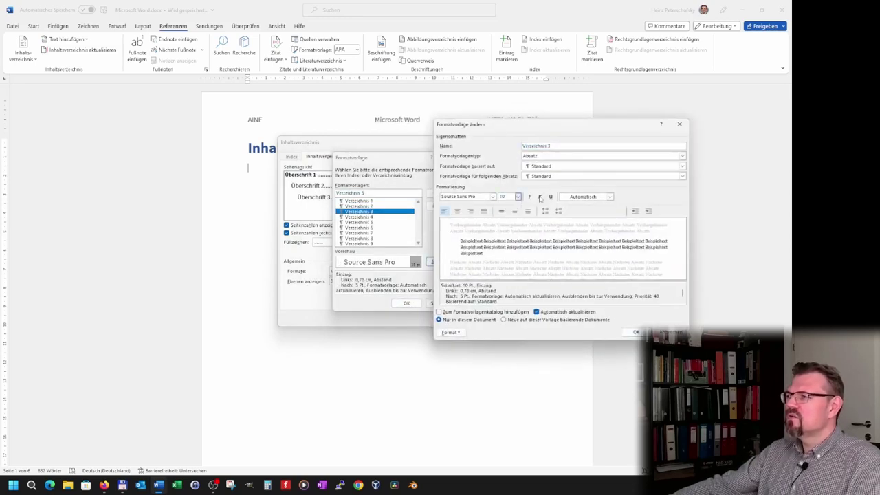
{"action": "left_click", "coordinate": [457, 332]}
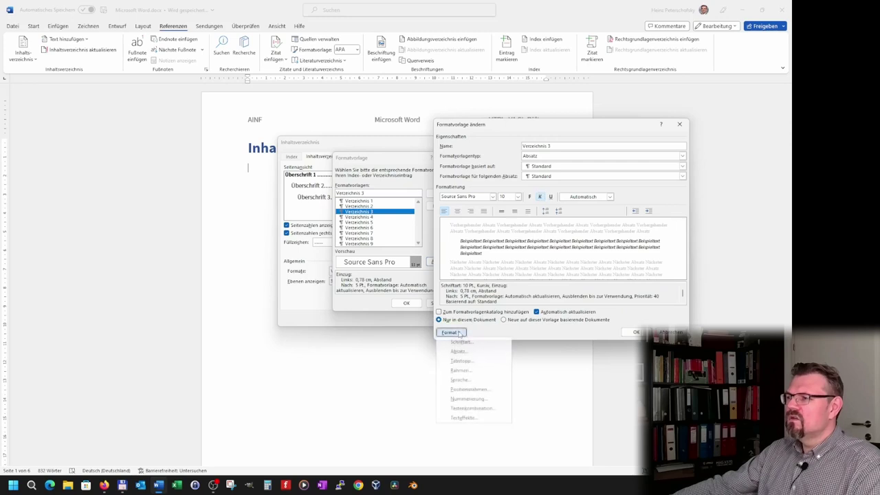
{"action": "left_click", "coordinate": [459, 351]}
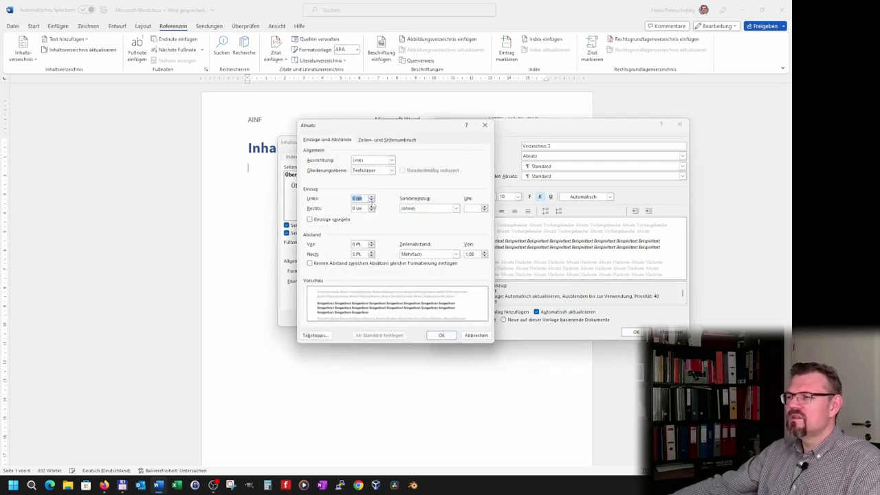
{"action": "left_click", "coordinate": [442, 334]}
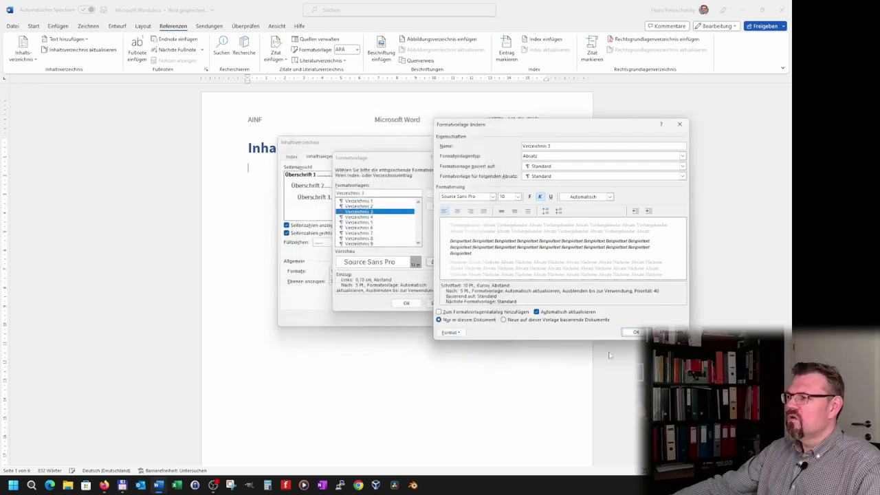
Step: Confirm the style changes and insert the custom table of contents under Inhaltsverzeichnis
{"action": "left_click", "coordinate": [636, 333]}
{"action": "left_click", "coordinate": [406, 304]}
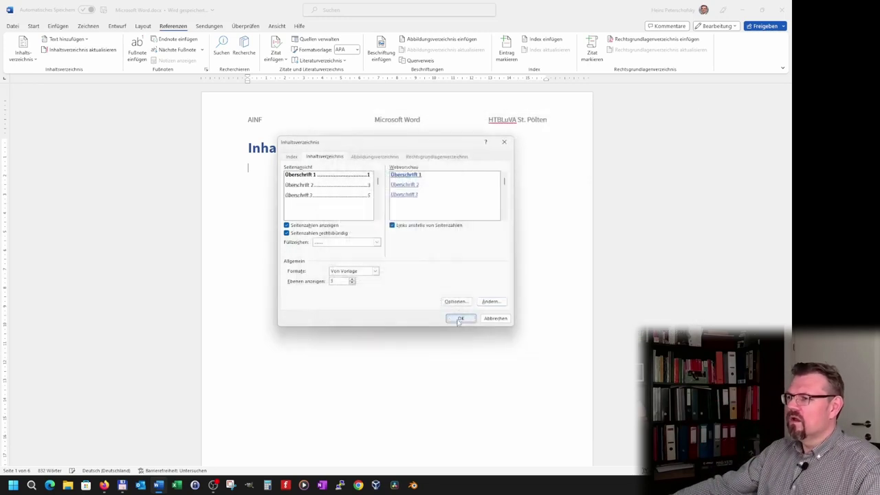
{"action": "left_click", "coordinate": [460, 318]}
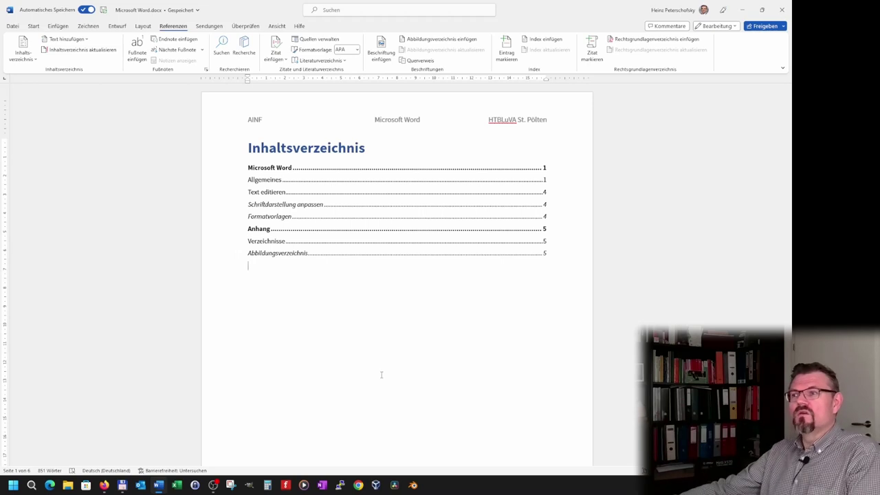
Step: Apply the multilevel heading-numbering list (Liste mit mehreren Ebenen) and scroll through the numbered headings
{"action": "scroll", "coordinate": [232, 393], "scroll_direction": "down", "scroll_amount": 6}
{"action": "scroll", "coordinate": [231, 392], "scroll_direction": "down", "scroll_amount": 4}
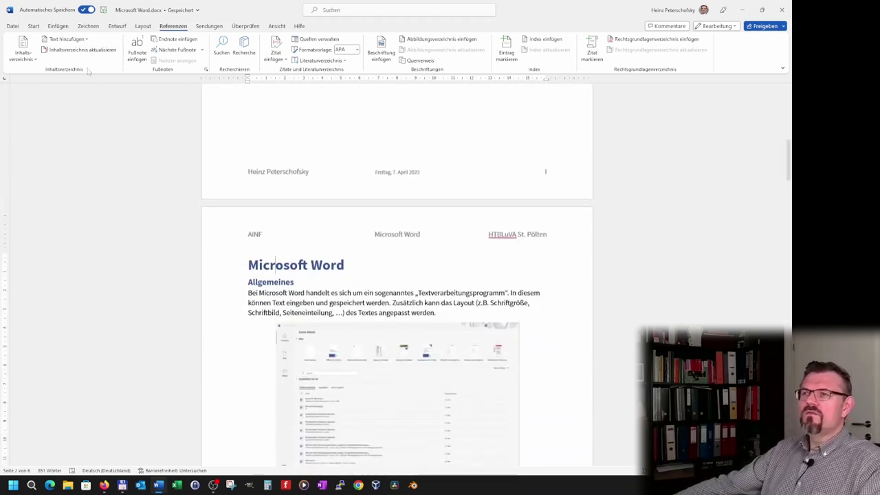
{"action": "left_click", "coordinate": [33, 27]}
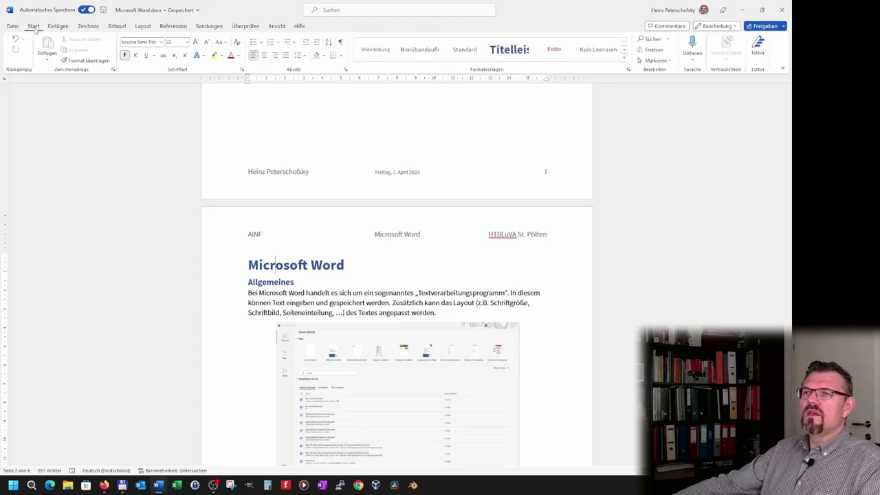
{"action": "left_click", "coordinate": [294, 43]}
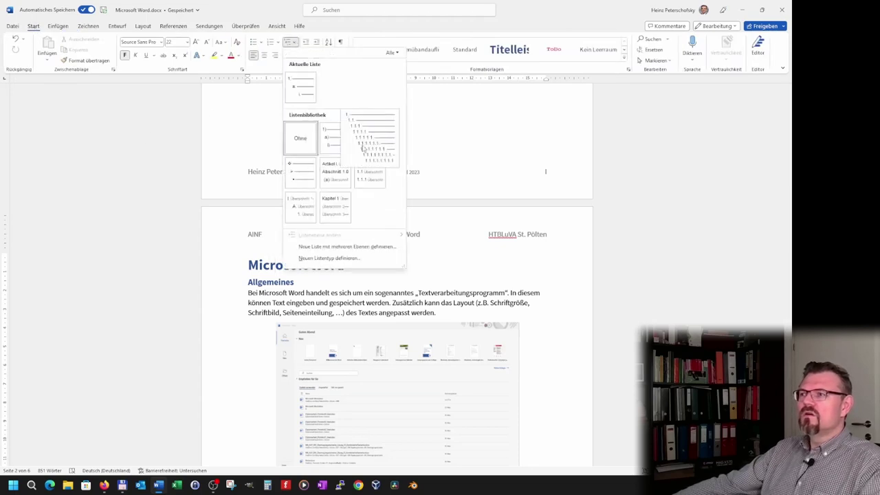
{"action": "mouse_move", "coordinate": [369, 134]}
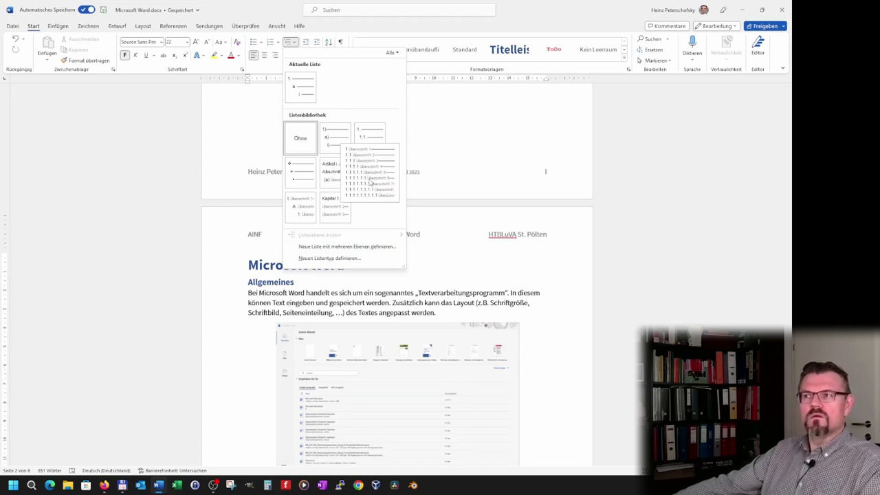
{"action": "left_click", "coordinate": [369, 182]}
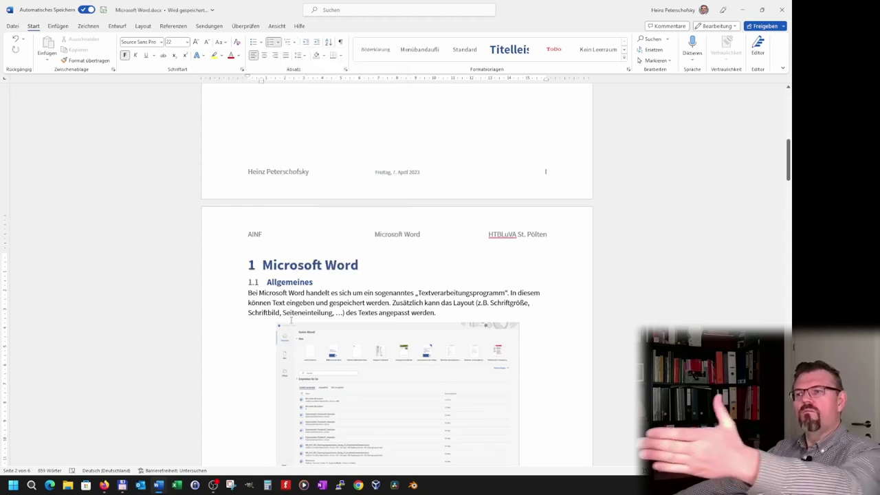
{"action": "scroll", "coordinate": [289, 316], "scroll_direction": "down", "scroll_amount": 3}
{"action": "scroll", "coordinate": [288, 323], "scroll_direction": "down", "scroll_amount": 4}
{"action": "scroll", "coordinate": [289, 330], "scroll_direction": "down", "scroll_amount": 5}
{"action": "scroll", "coordinate": [288, 334], "scroll_direction": "down", "scroll_amount": 6}
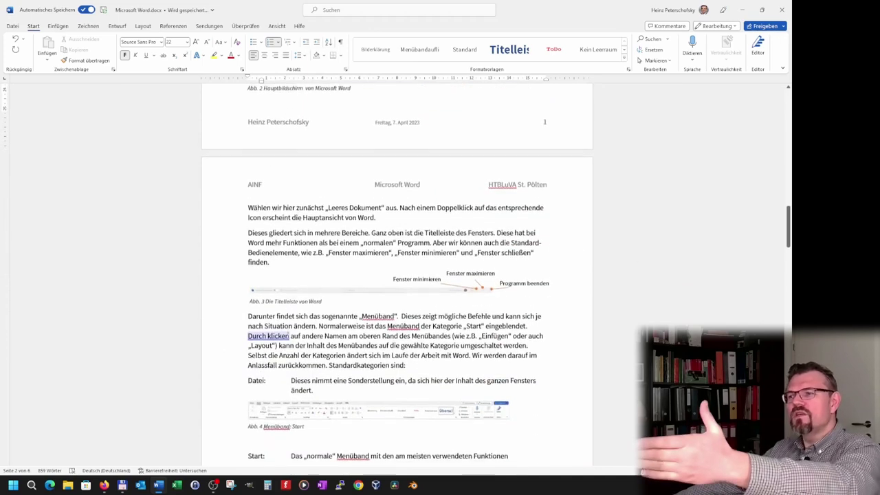
{"action": "scroll", "coordinate": [288, 334], "scroll_direction": "down", "scroll_amount": 2}
{"action": "scroll", "coordinate": [288, 334], "scroll_direction": "down", "scroll_amount": 3}
{"action": "scroll", "coordinate": [288, 336], "scroll_direction": "down", "scroll_amount": 3}
{"action": "scroll", "coordinate": [287, 335], "scroll_direction": "down", "scroll_amount": 2}
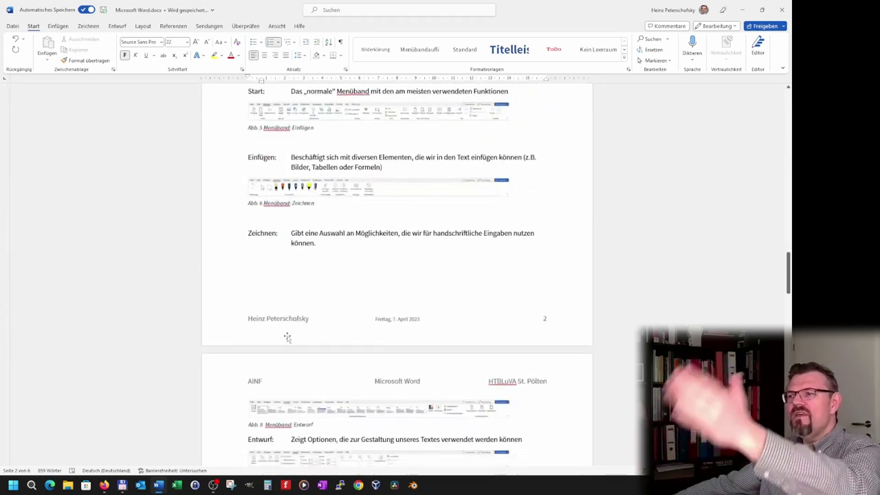
{"action": "scroll", "coordinate": [287, 335], "scroll_direction": "down", "scroll_amount": 5}
{"action": "scroll", "coordinate": [287, 337], "scroll_direction": "down", "scroll_amount": 6}
{"action": "scroll", "coordinate": [288, 337], "scroll_direction": "down", "scroll_amount": 6}
{"action": "scroll", "coordinate": [288, 337], "scroll_direction": "down", "scroll_amount": 3}
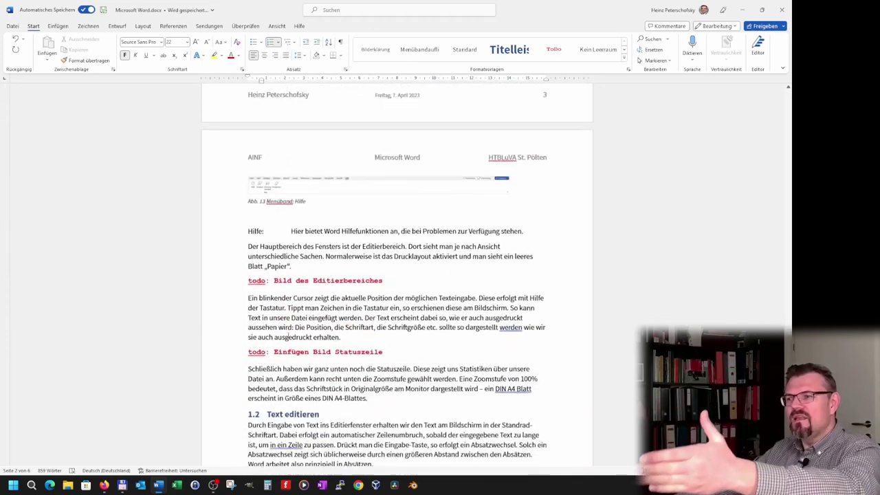
{"action": "scroll", "coordinate": [288, 337], "scroll_direction": "down", "scroll_amount": 5}
{"action": "scroll", "coordinate": [288, 337], "scroll_direction": "down", "scroll_amount": 1}
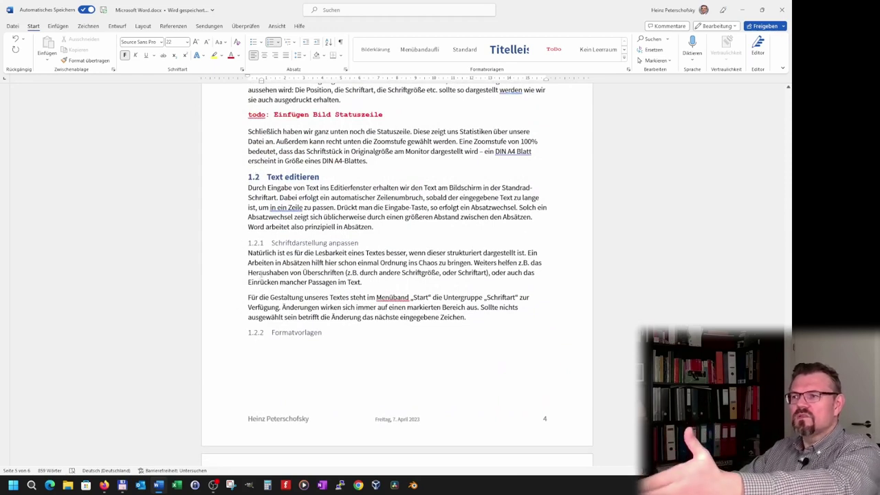
{"action": "scroll", "coordinate": [288, 337], "scroll_direction": "down", "scroll_amount": 2}
{"action": "scroll", "coordinate": [289, 340], "scroll_direction": "down", "scroll_amount": 4}
{"action": "scroll", "coordinate": [293, 306], "scroll_direction": "down", "scroll_amount": 2}
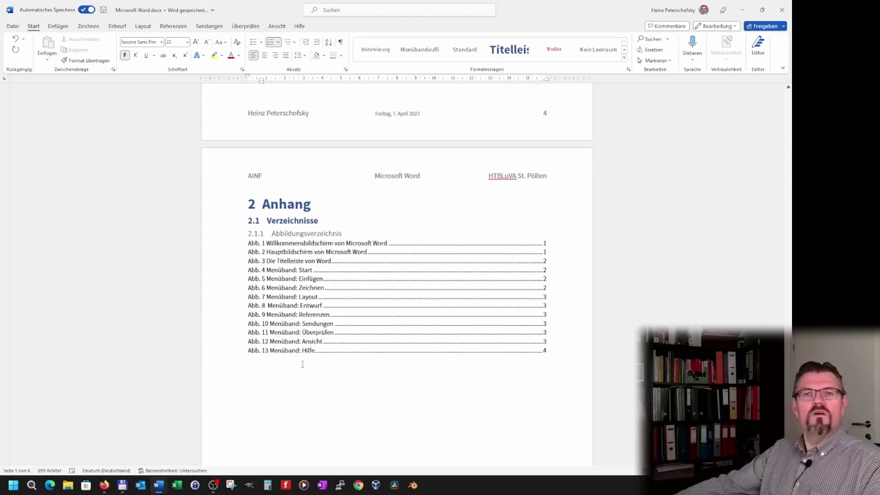
{"action": "scroll", "coordinate": [297, 358], "scroll_direction": "up", "scroll_amount": 2}
{"action": "scroll", "coordinate": [297, 357], "scroll_direction": "up", "scroll_amount": 7}
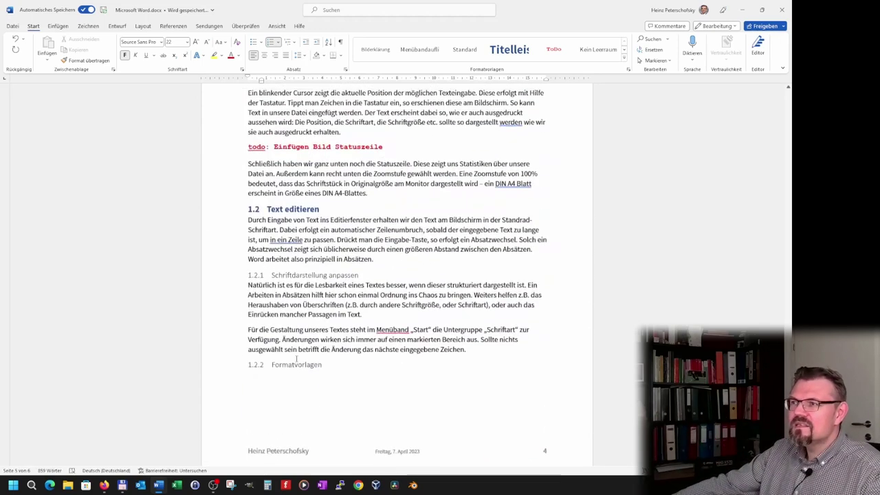
{"action": "scroll", "coordinate": [297, 358], "scroll_direction": "up", "scroll_amount": 10}
{"action": "scroll", "coordinate": [296, 358], "scroll_direction": "up", "scroll_amount": 8}
{"action": "scroll", "coordinate": [295, 358], "scroll_direction": "up", "scroll_amount": 10}
{"action": "scroll", "coordinate": [296, 358], "scroll_direction": "up", "scroll_amount": 8}
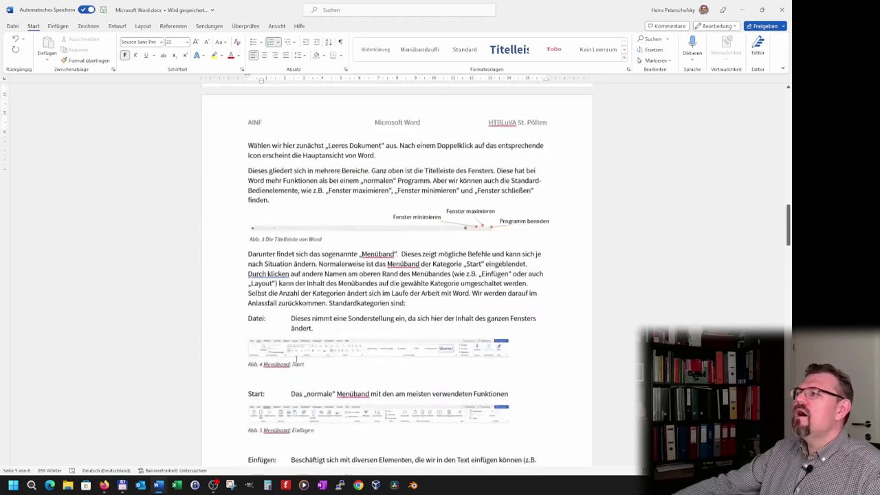
{"action": "scroll", "coordinate": [295, 359], "scroll_direction": "up", "scroll_amount": 3}
Step: Scroll back to the table of contents and open then dismiss the styles gallery unchanged
{"action": "left_click_drag", "start_coordinate": [790, 223], "coordinate": [789, 110]}
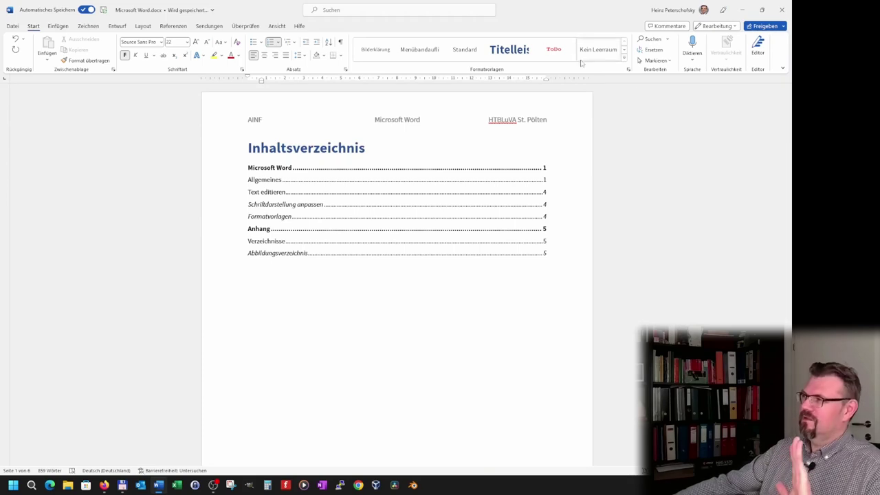
{"action": "left_click", "coordinate": [625, 59]}
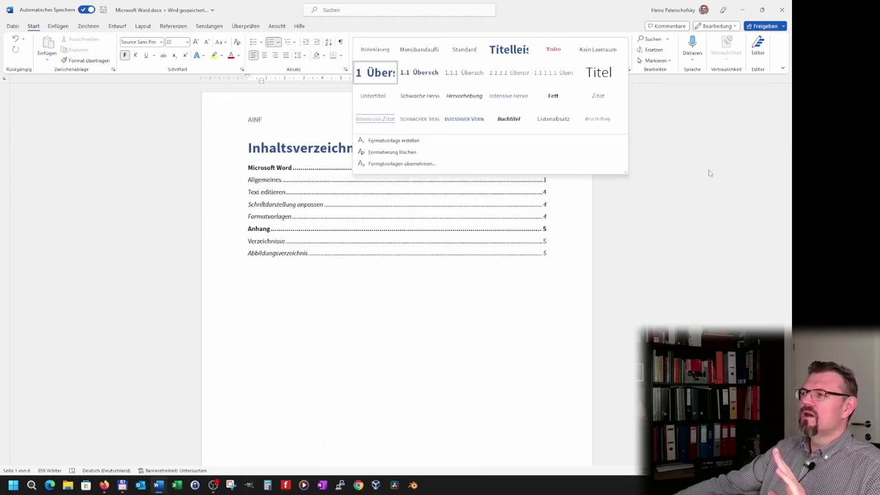
{"action": "left_click", "coordinate": [646, 220]}
{"action": "scroll", "coordinate": [351, 337], "scroll_direction": "down", "scroll_amount": 2}
{"action": "scroll", "coordinate": [337, 330], "scroll_direction": "up", "scroll_amount": 2}
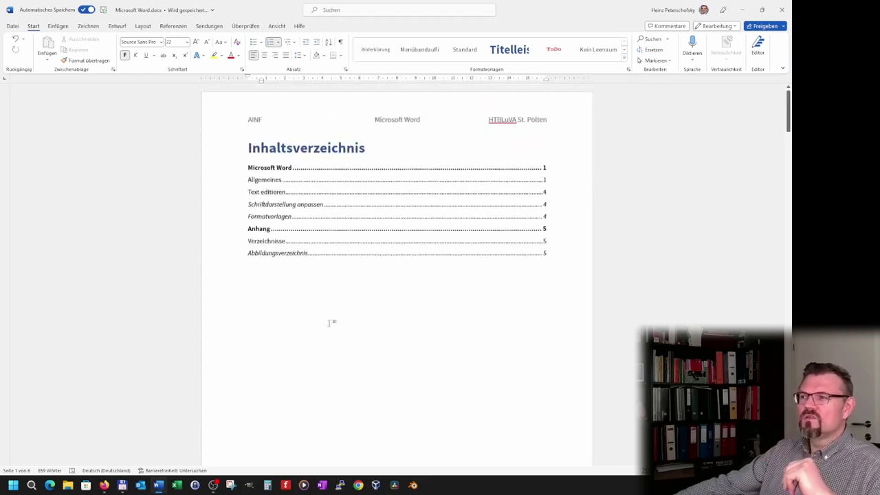
Step: Update the entire table of contents so it shows numbers from 1 Microsoft Word to 2.1.1 Abbildungsverzeichnis
{"action": "left_click_drag", "start_coordinate": [294, 205], "coordinate": [547, 253]}
{"action": "right_click", "coordinate": [296, 208]}
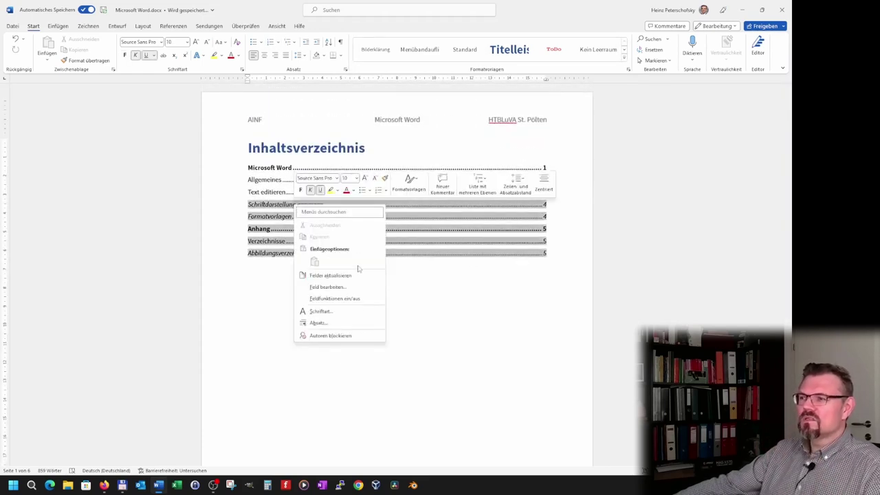
{"action": "left_click", "coordinate": [357, 275]}
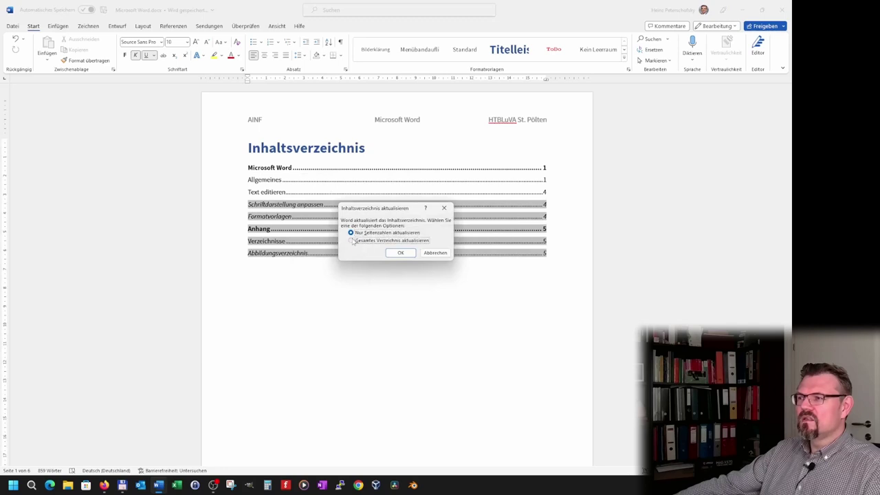
{"action": "left_click", "coordinate": [401, 253]}
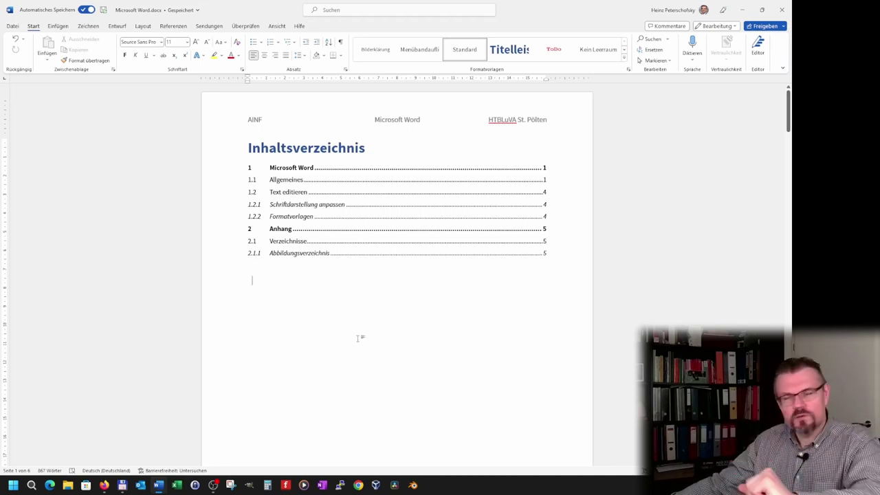
{"action": "scroll", "coordinate": [377, 322], "scroll_direction": "down", "scroll_amount": 2}
{"action": "scroll", "coordinate": [325, 344], "scroll_direction": "down", "scroll_amount": 5}
{"action": "scroll", "coordinate": [325, 344], "scroll_direction": "down", "scroll_amount": 1}
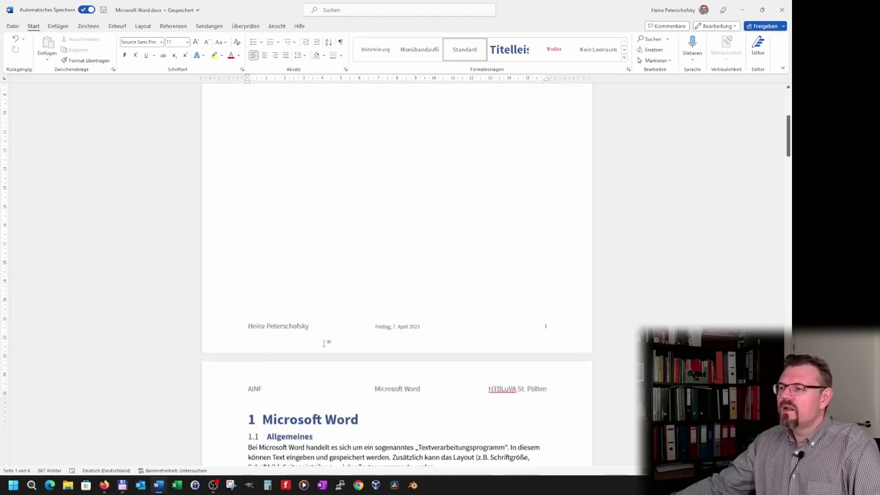
{"action": "scroll", "coordinate": [322, 331], "scroll_direction": "up", "scroll_amount": 6}
{"action": "scroll", "coordinate": [322, 331], "scroll_direction": "up", "scroll_amount": 1}
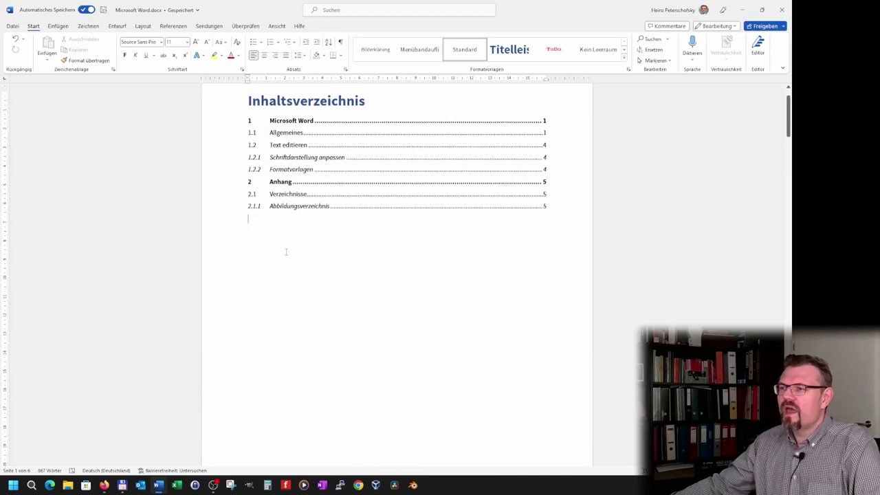
{"action": "scroll", "coordinate": [351, 320], "scroll_direction": "down", "scroll_amount": 1}
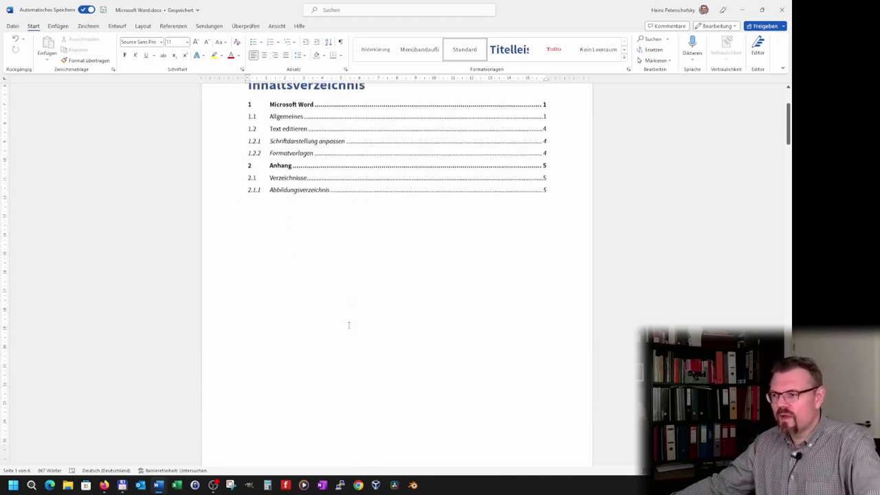
{"action": "scroll", "coordinate": [348, 330], "scroll_direction": "down", "scroll_amount": 10}
{"action": "scroll", "coordinate": [347, 337], "scroll_direction": "down", "scroll_amount": 6}
{"action": "scroll", "coordinate": [347, 340], "scroll_direction": "down", "scroll_amount": 3}
{"action": "scroll", "coordinate": [348, 340], "scroll_direction": "down", "scroll_amount": 3}
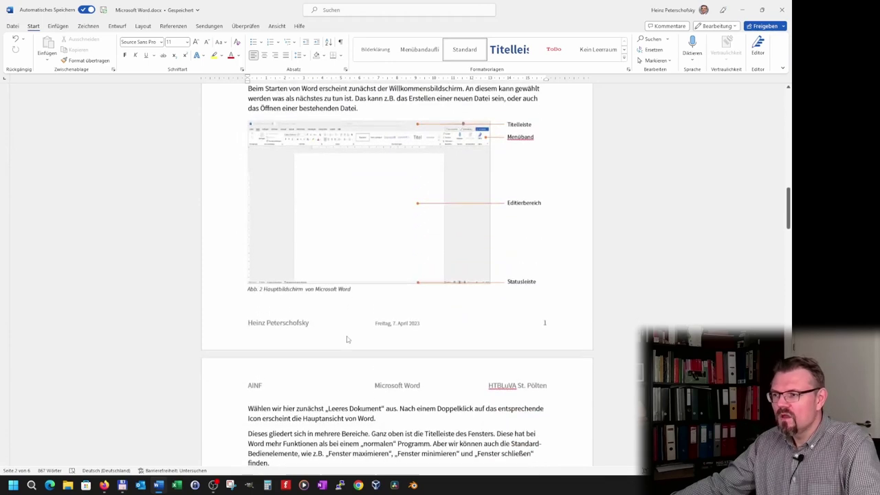
{"action": "scroll", "coordinate": [347, 339], "scroll_direction": "down", "scroll_amount": 1}
{"action": "scroll", "coordinate": [347, 339], "scroll_direction": "down", "scroll_amount": 3}
{"action": "scroll", "coordinate": [347, 337], "scroll_direction": "down", "scroll_amount": 1}
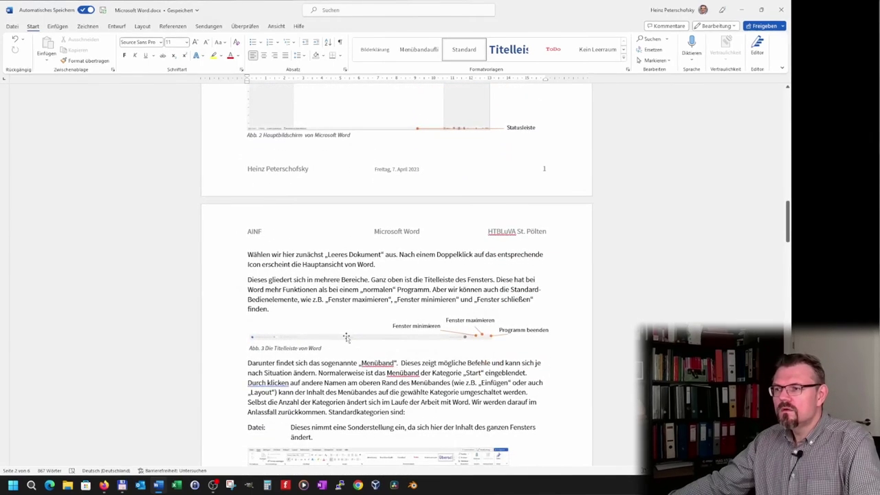